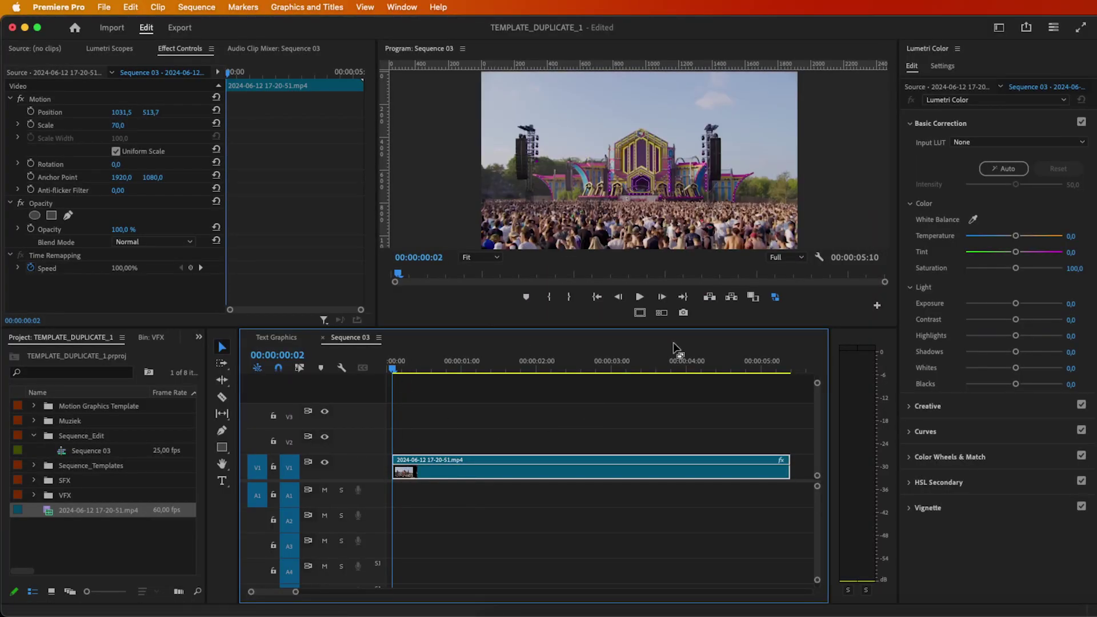
Export the current frame of Sequence 03 as a TIFF still and browse for its destination folder
click(684, 312)
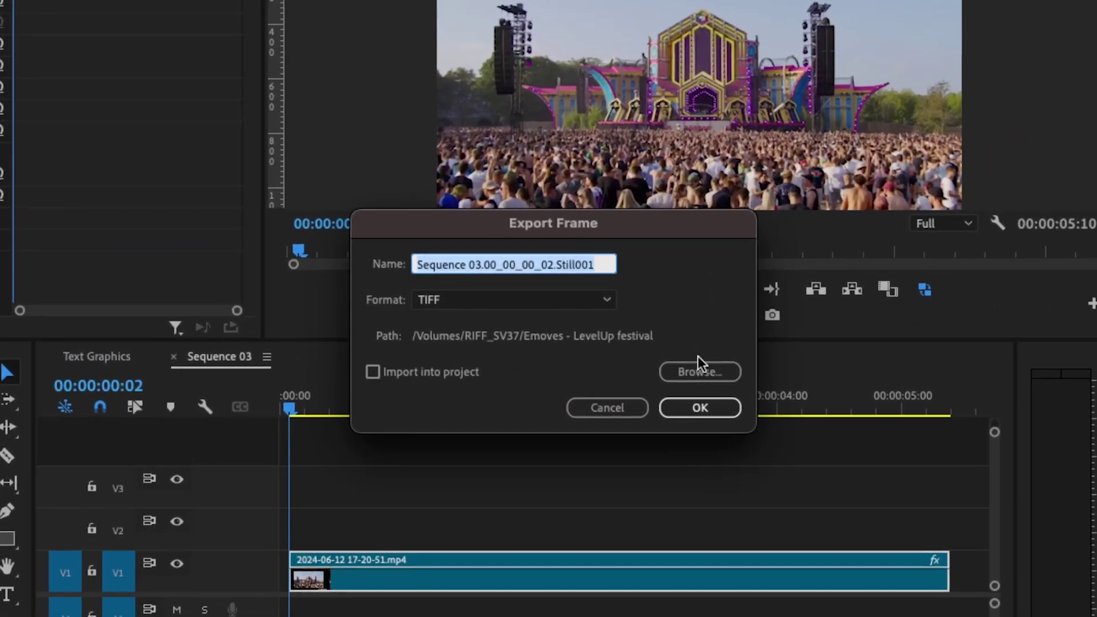
click(700, 370)
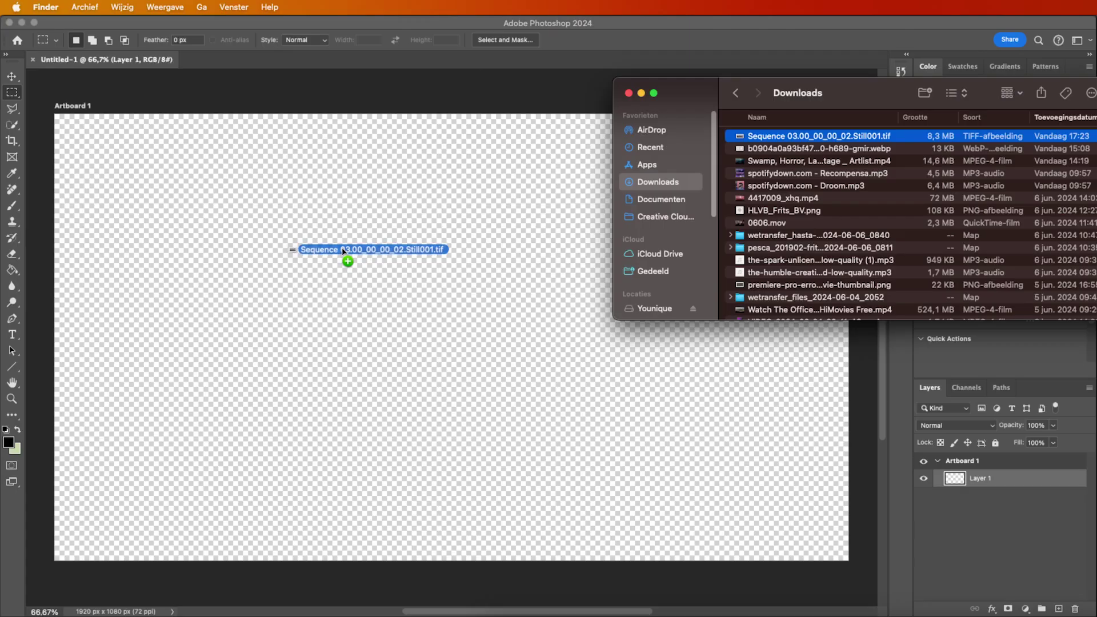
Switch to Photoshop, place the exported still at full size on the artboard, and duplicate its layer
drag(342, 248, 344, 244)
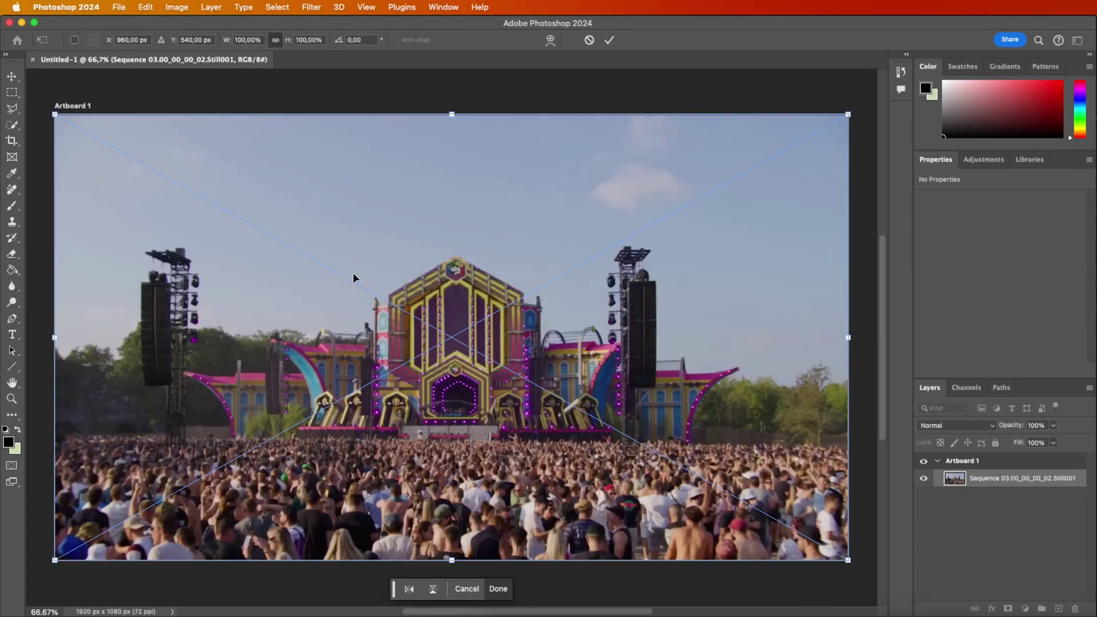
click(499, 590)
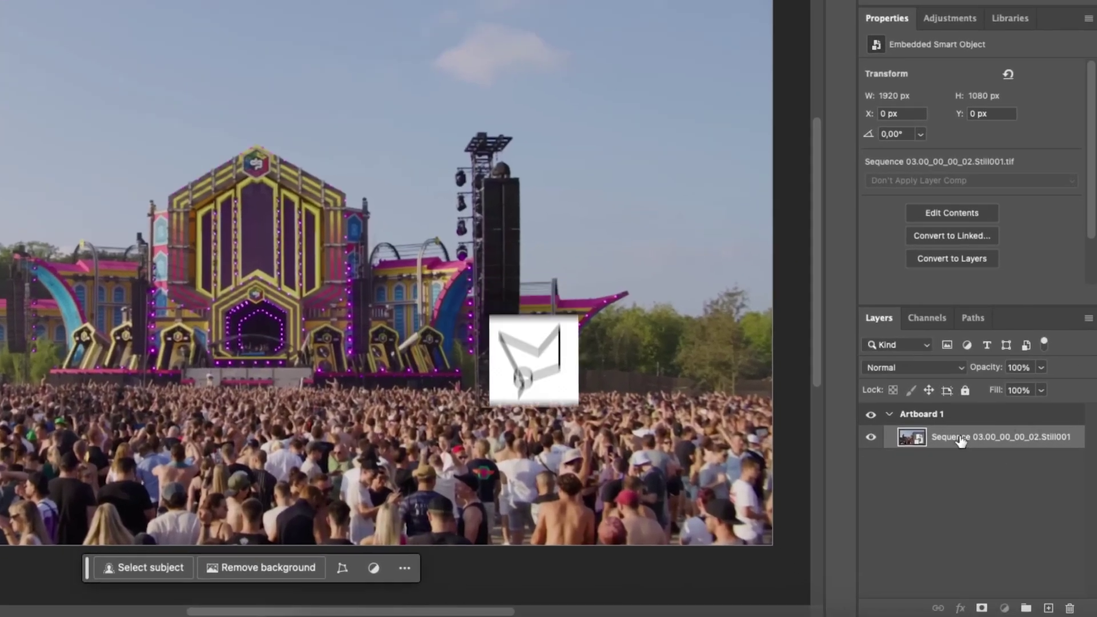
key(ctrl+j)
double_click(973, 460)
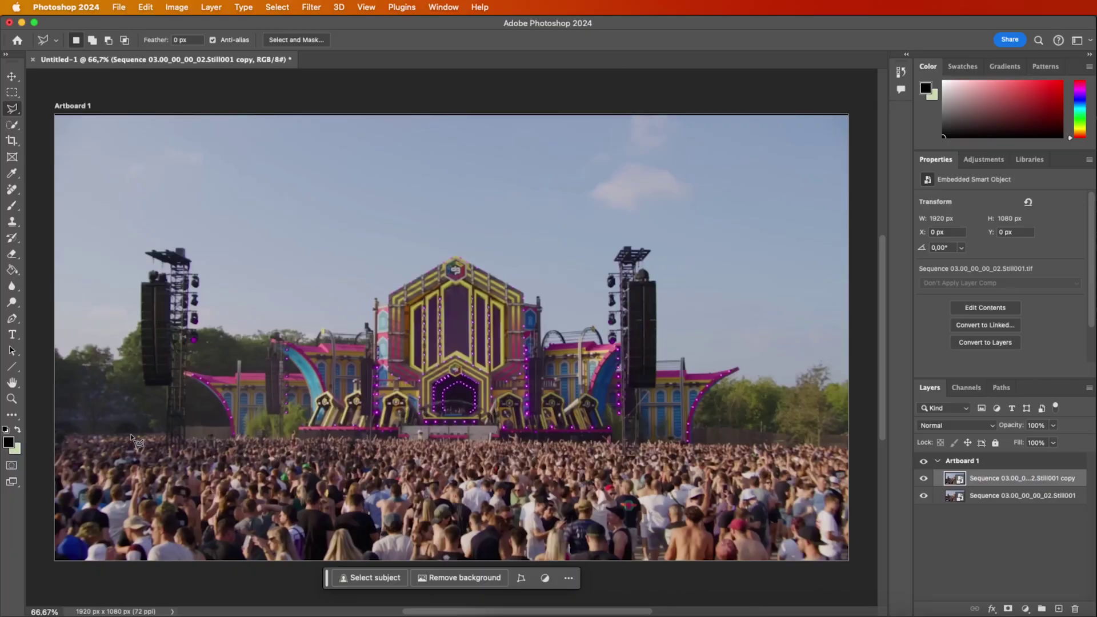
Outline the stage and speaker towers with the Polygonal Lasso and erase them using Generative Fill with the prompt "remove", keeping the first variation
click(143, 433)
click(788, 441)
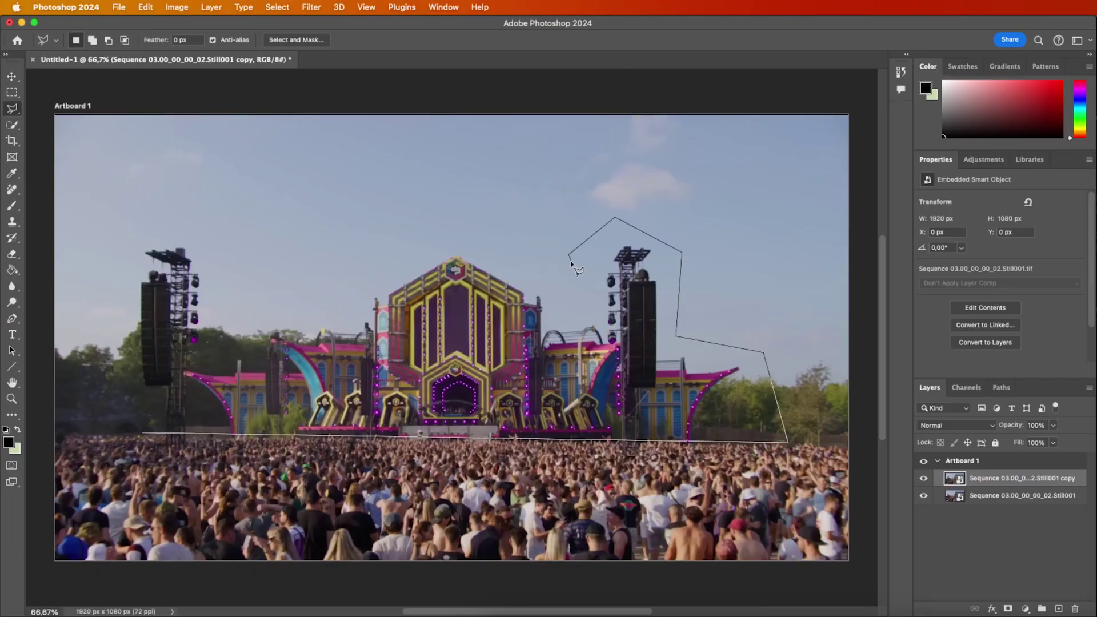
click(143, 433)
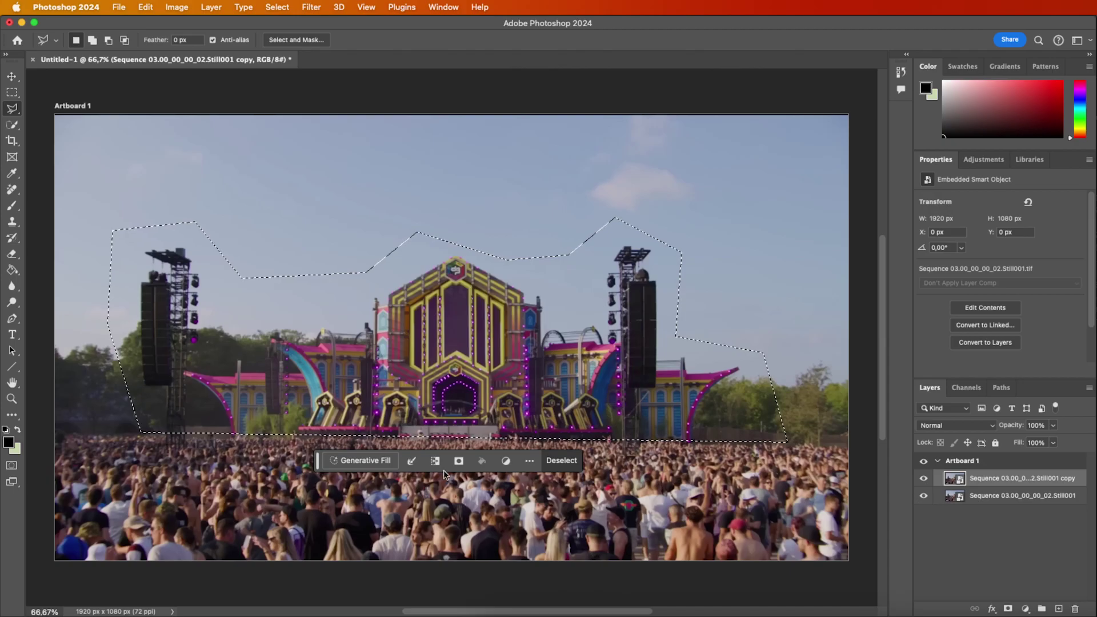
click(312, 459)
text(remove)
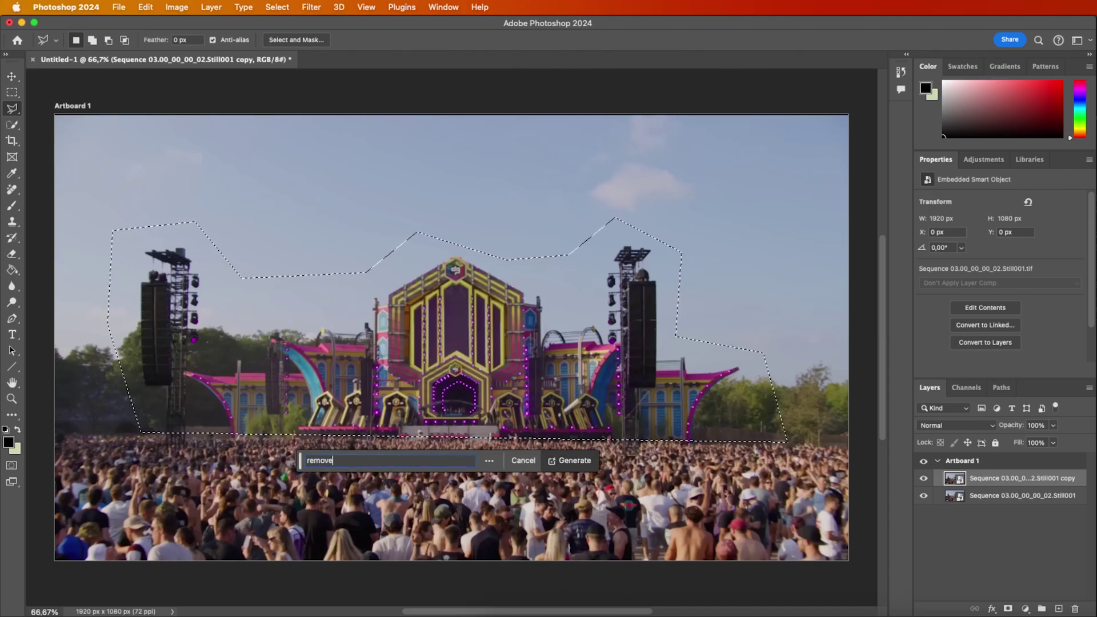
key(Return)
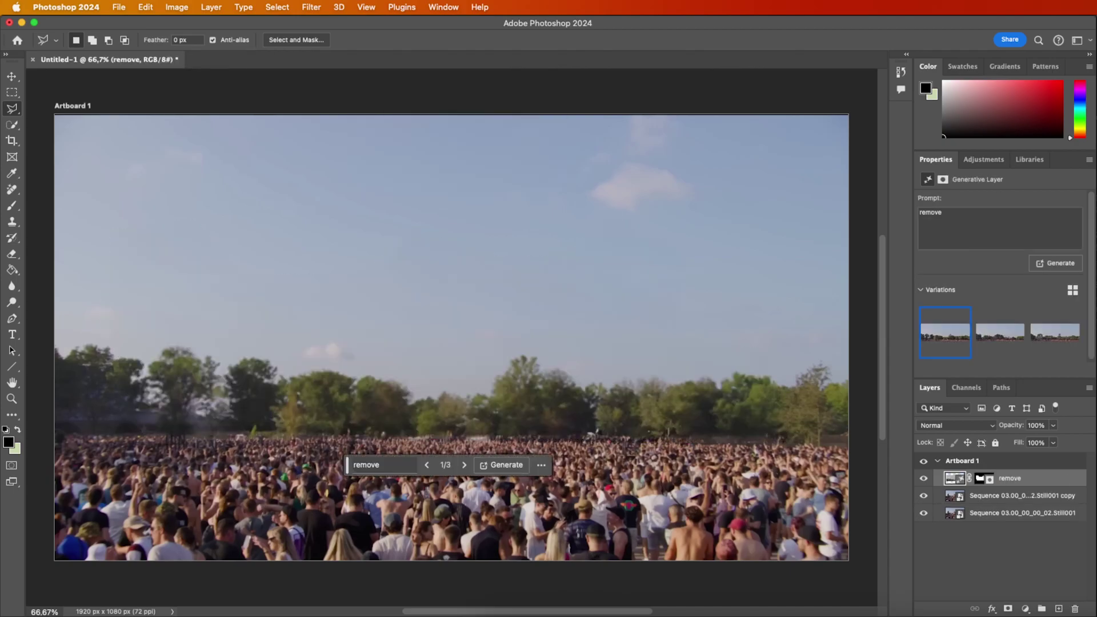
click(464, 465)
click(464, 465)
click(427, 465)
click(427, 465)
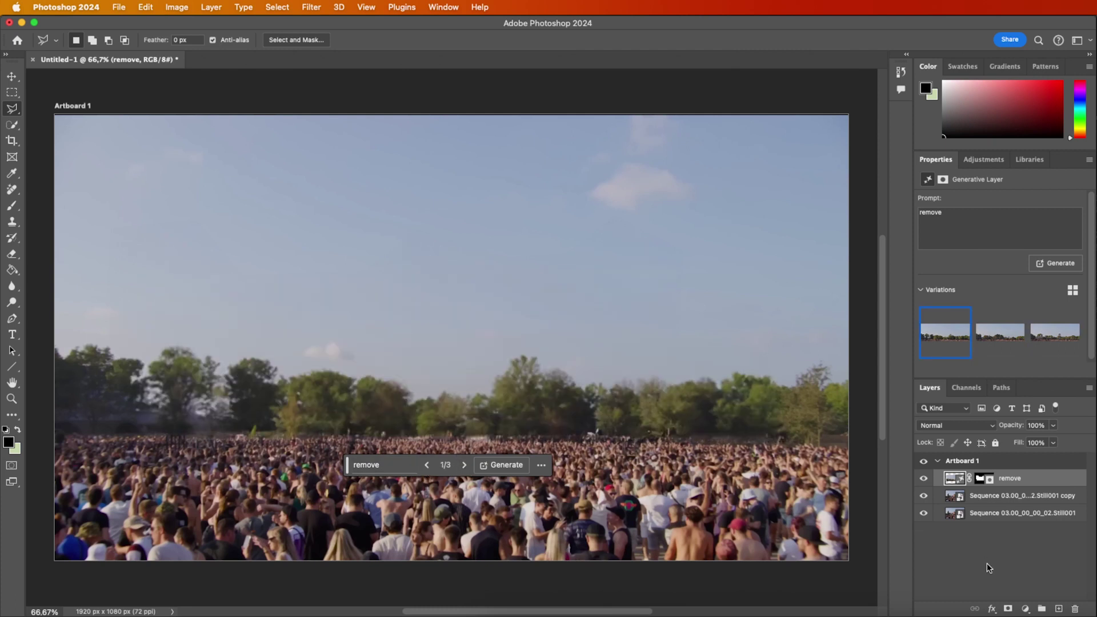
Merge the generated remove layer with the still copy and place the original still layer above the merged layer
right_click(1011, 495)
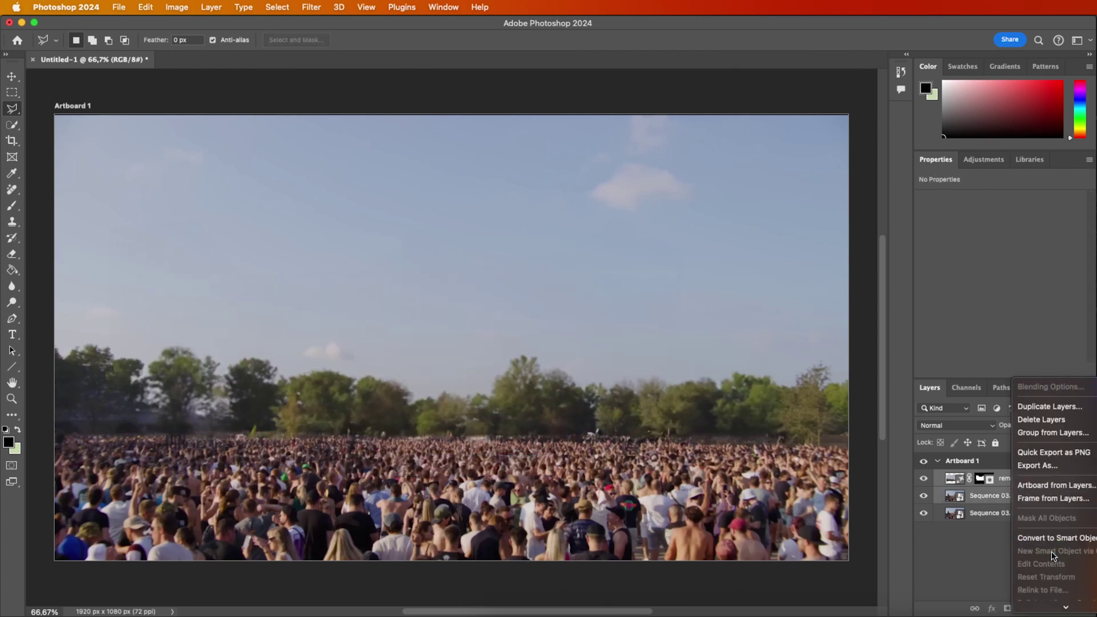
scroll(1053, 555, down, 10)
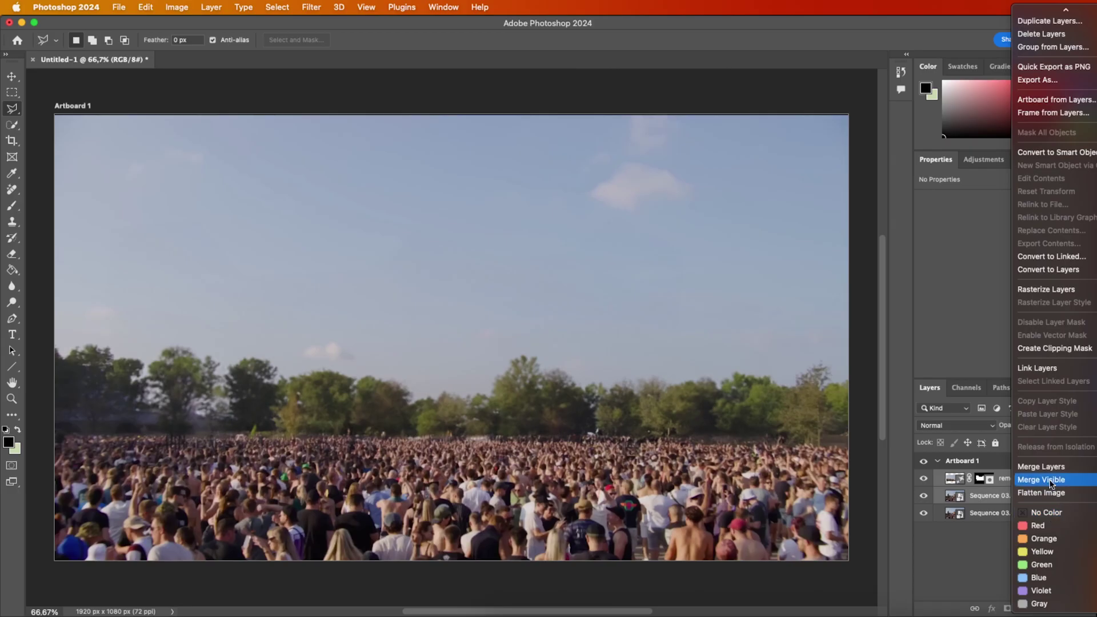
click(1050, 484)
click(923, 478)
click(923, 479)
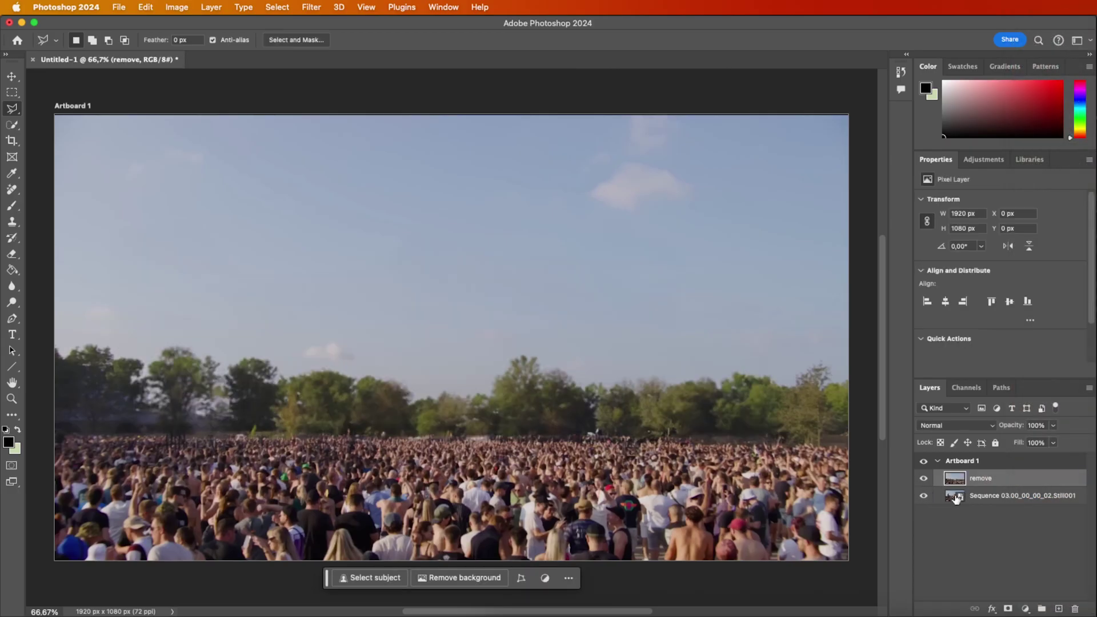
drag(956, 499, 982, 491)
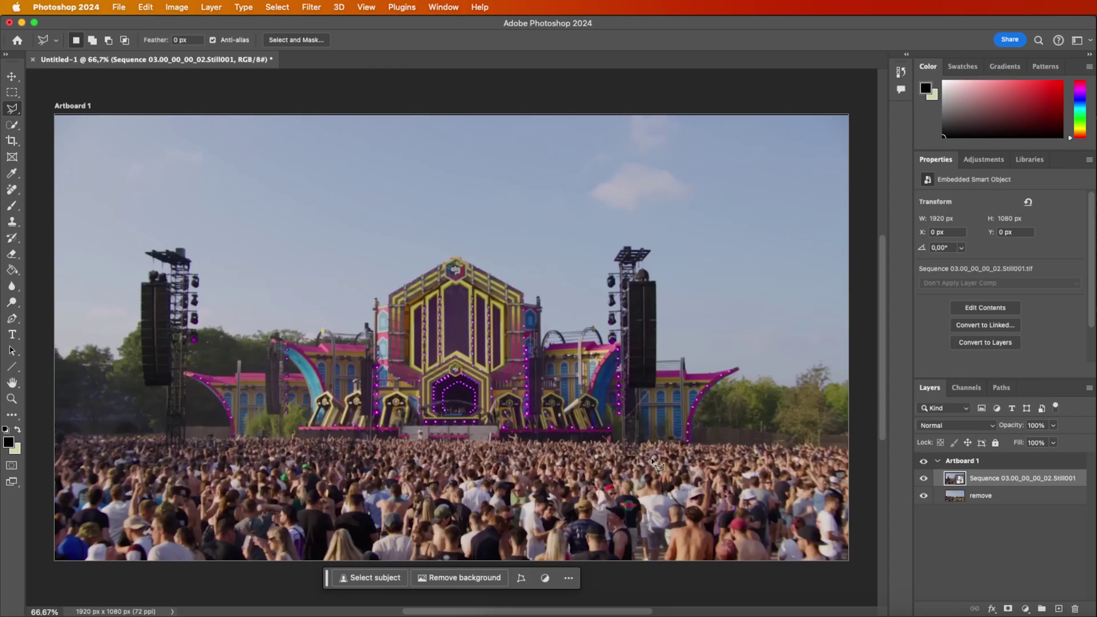
Outline the strip along the stage's base on the still, copy it to a new layer, and name that layer bottem
click(613, 435)
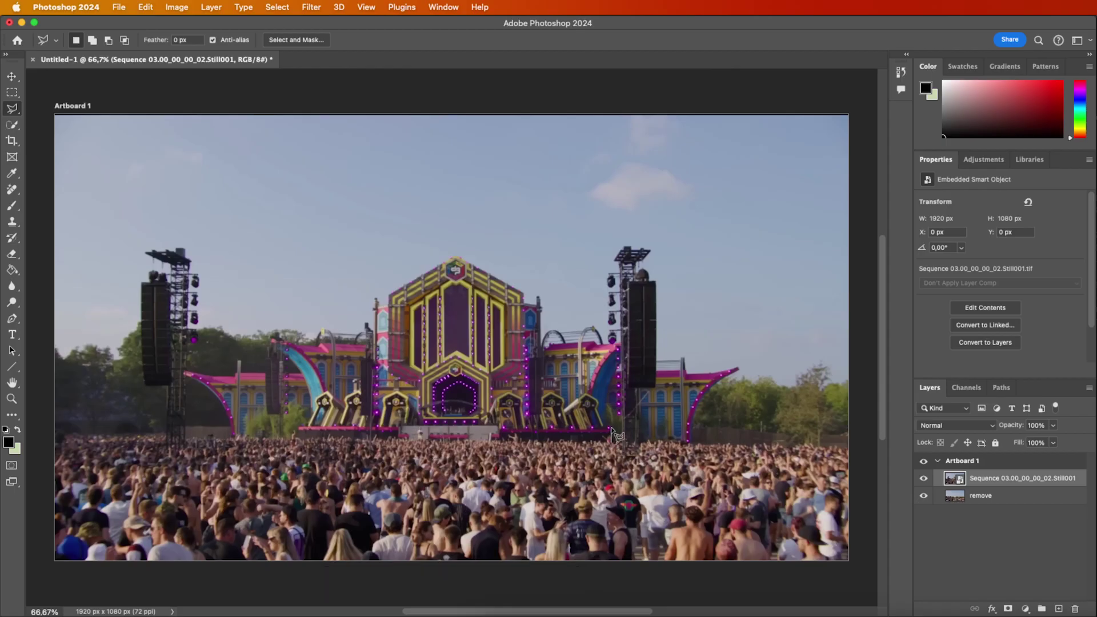
double_click(402, 441)
right_click(427, 441)
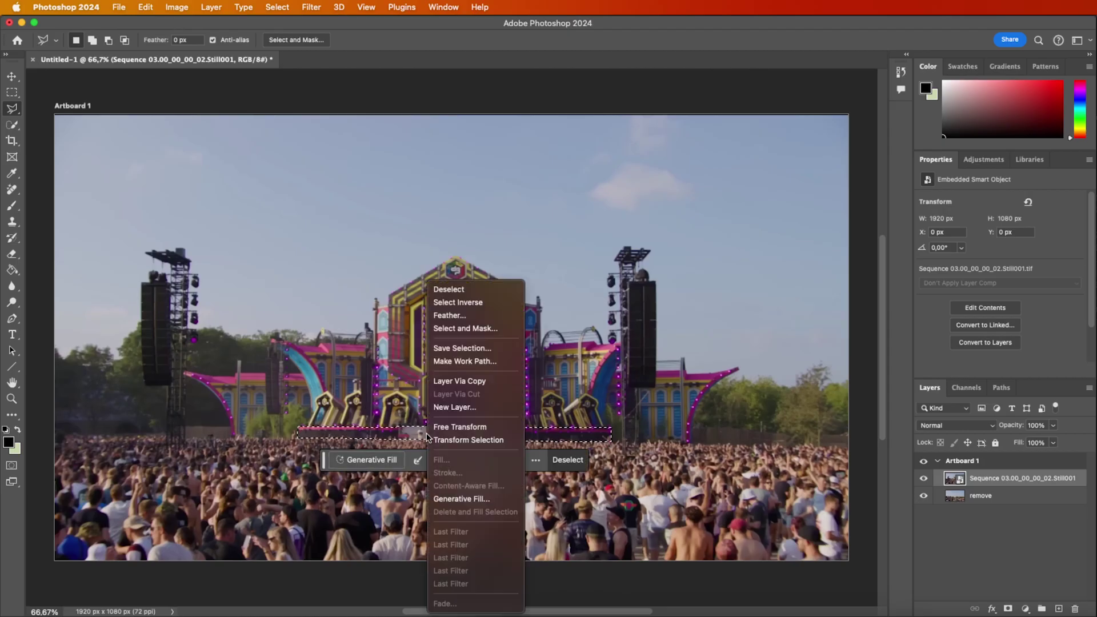
click(463, 382)
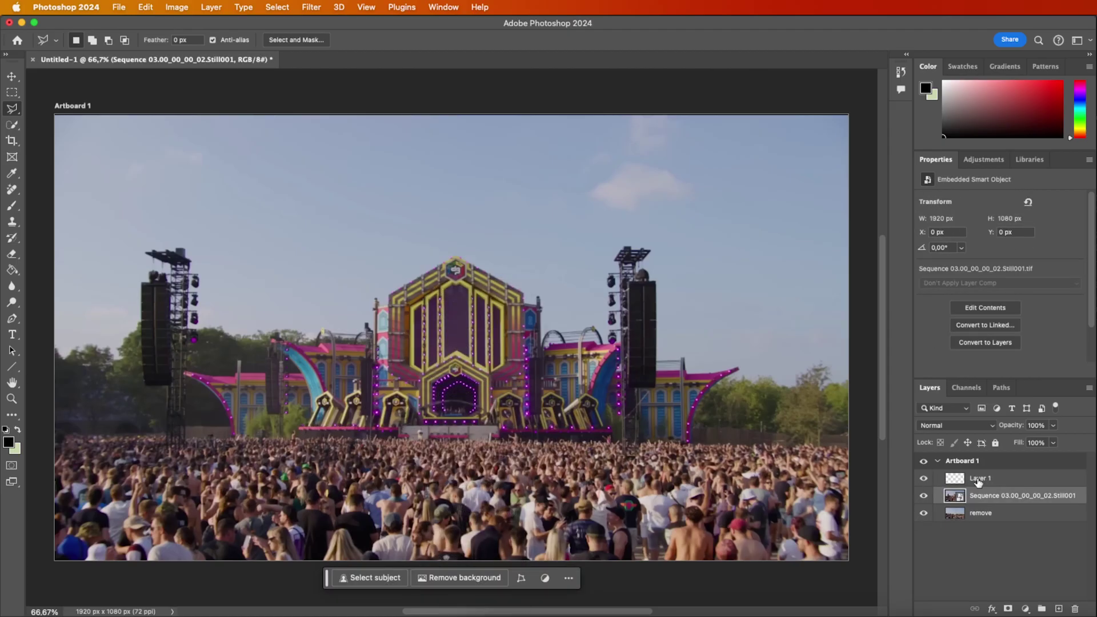
click(980, 480)
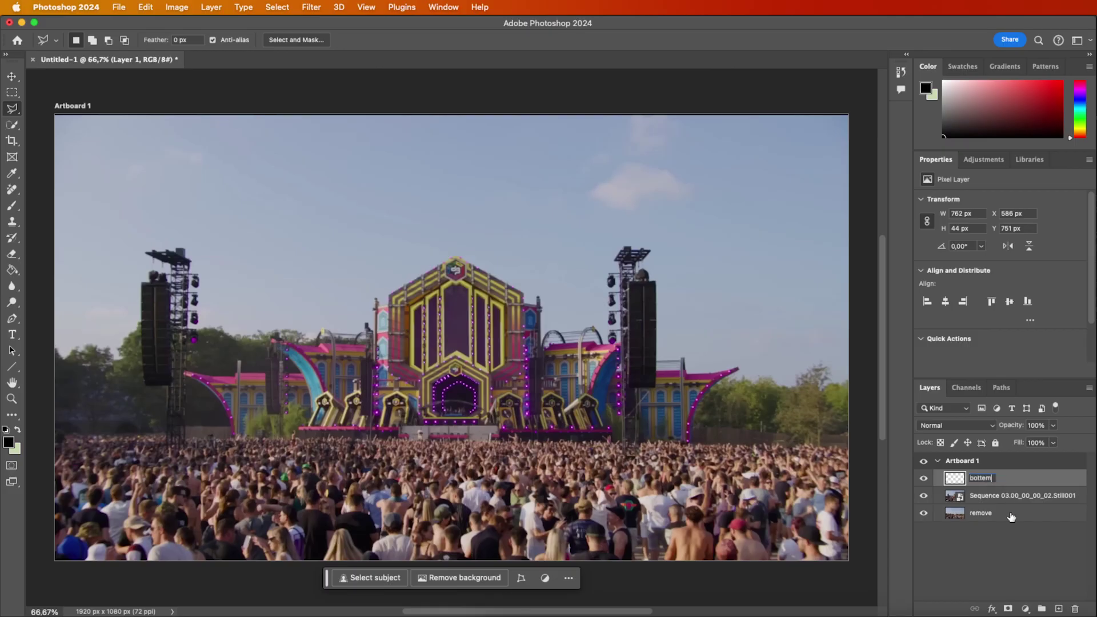
click(993, 496)
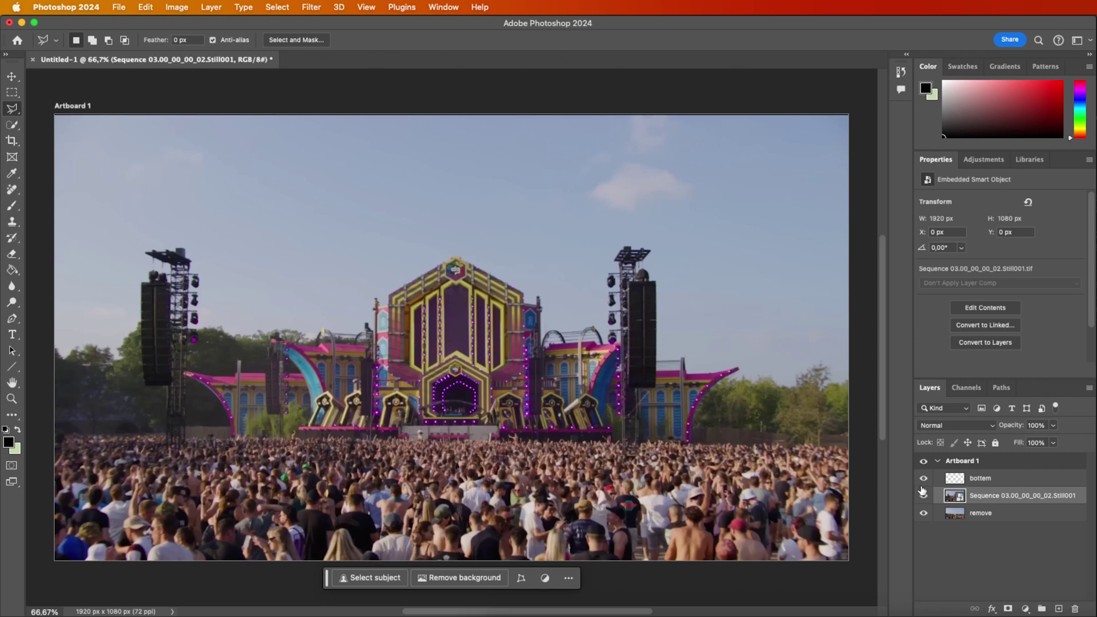
Toggle the visibility of the still and remove layers to inspect the cut-out stage strip
click(923, 494)
click(924, 494)
click(924, 496)
click(923, 513)
click(923, 513)
click(923, 494)
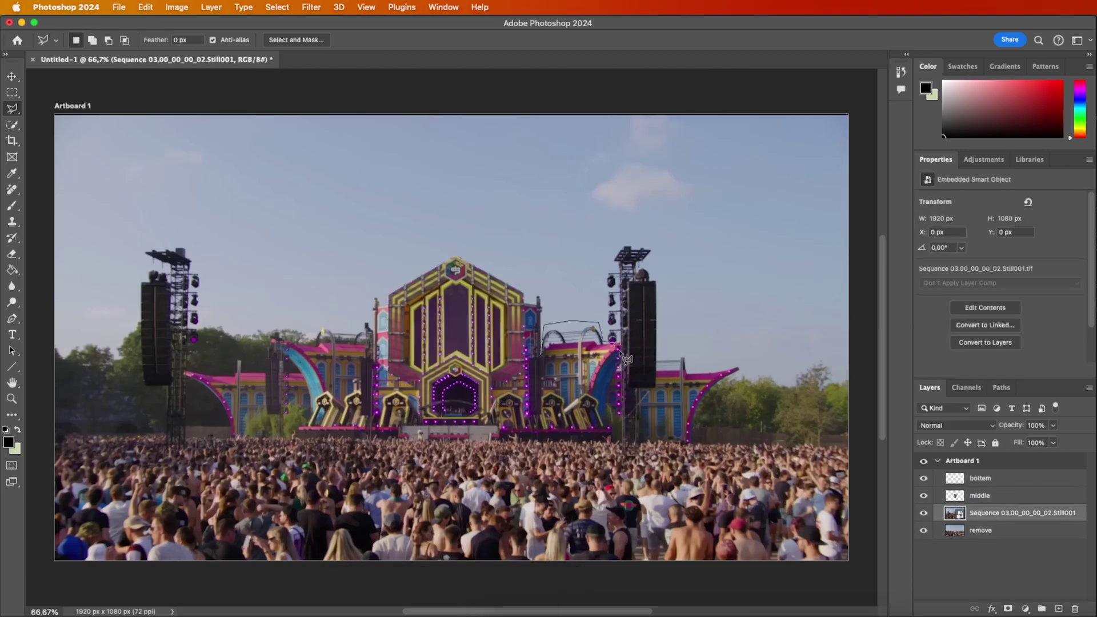
mouse_move(534, 429)
mouse_down()
mouse_move(557, 394)
mouse_move(569, 430)
mouse_up()
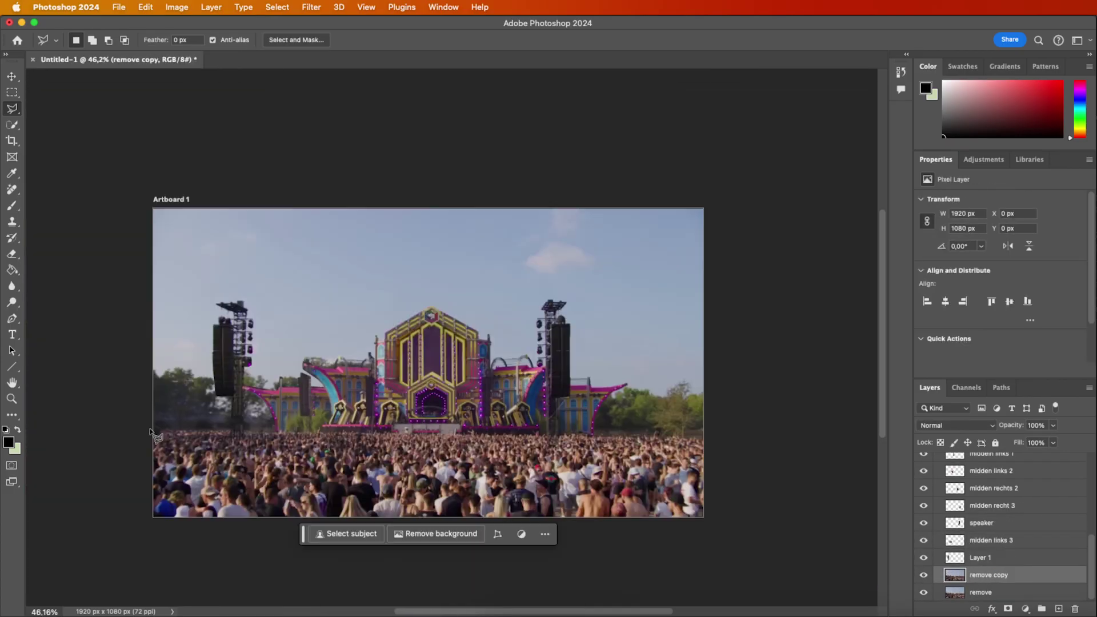
Outline the whole crowd on the remove copy layer and copy it to a new layer named people
click(151, 431)
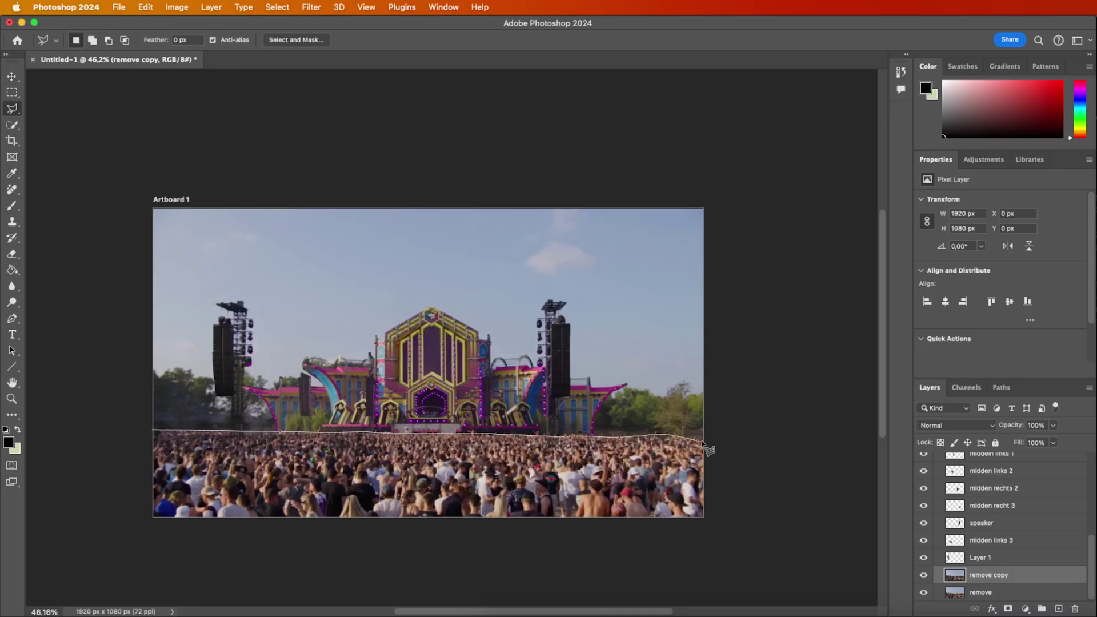
click(616, 565)
click(43, 536)
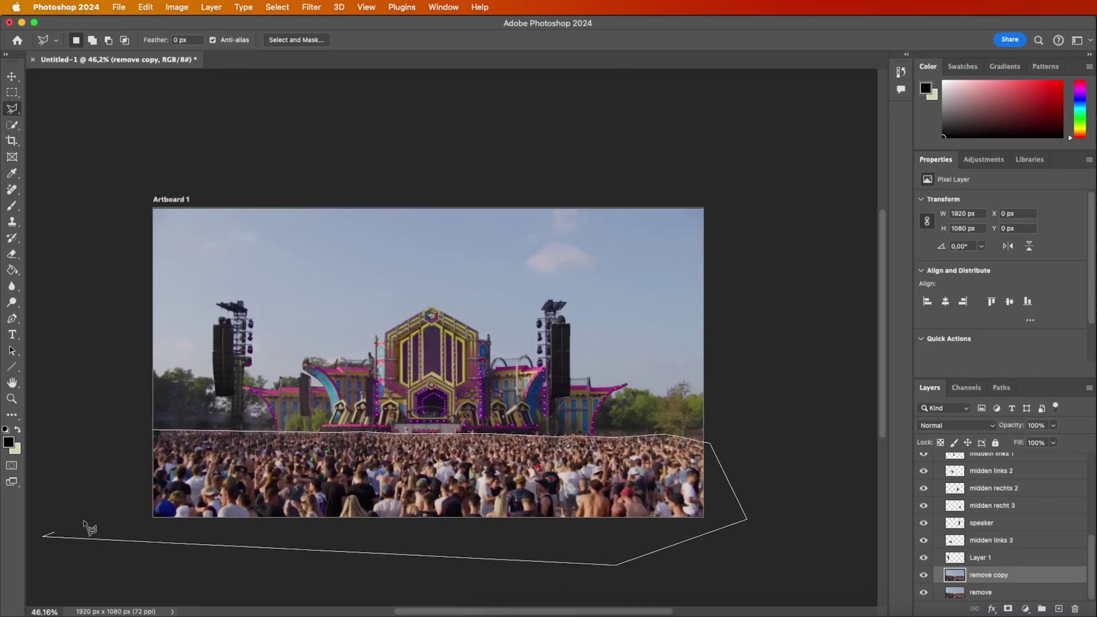
click(151, 433)
right_click(417, 503)
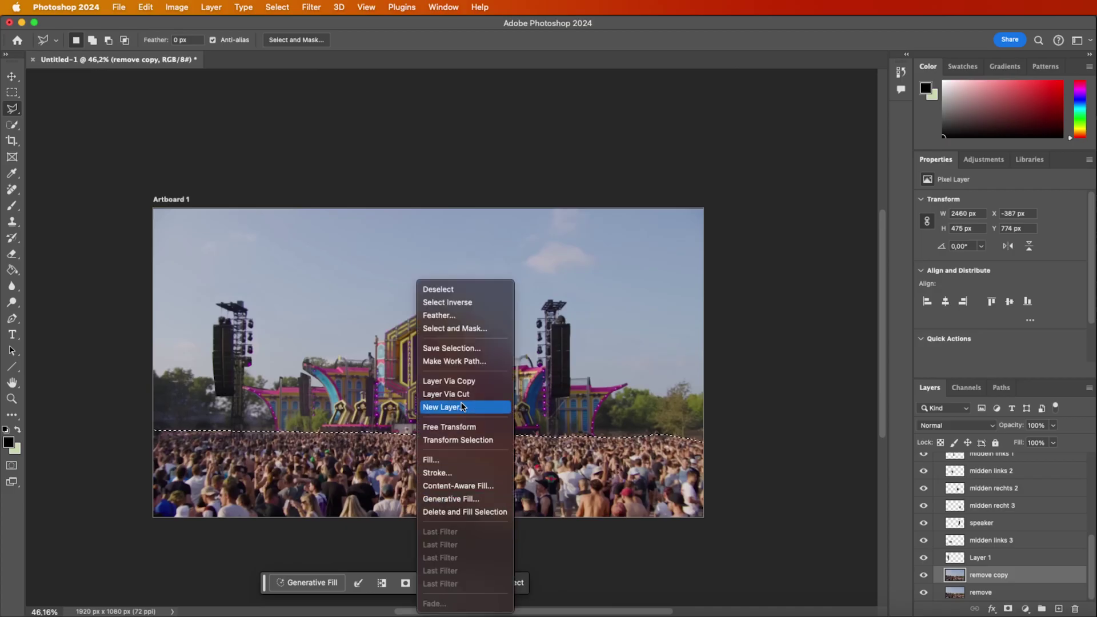
click(471, 382)
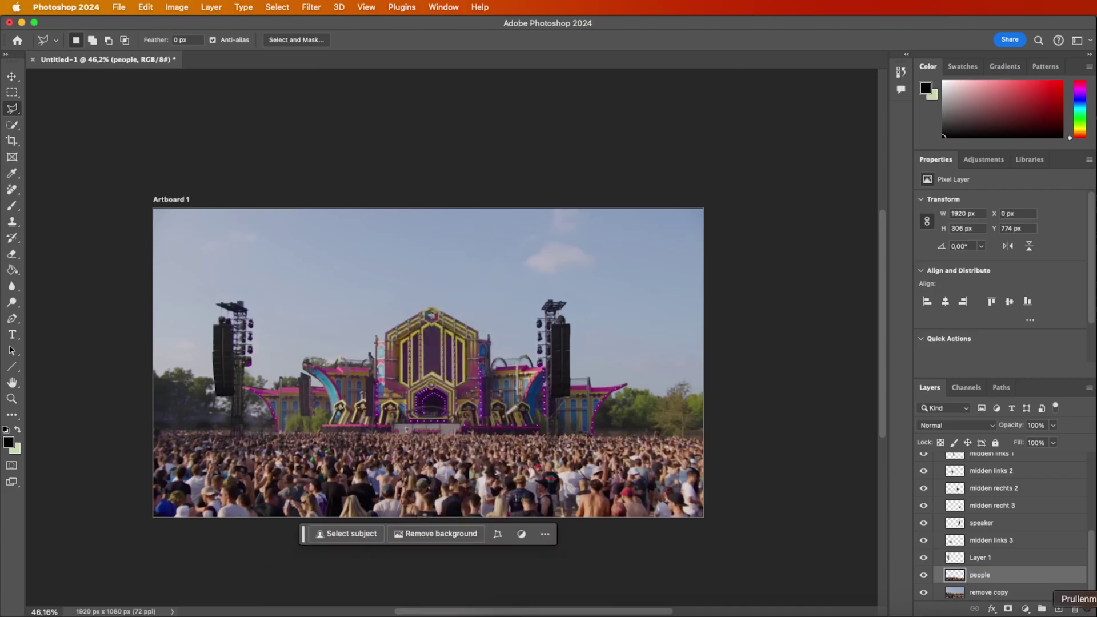
Delete the remove copy layer and toggle the remove layer's visibility to check the separated pieces
scroll(1020, 579, down, 1)
click(1021, 580)
key(Delete)
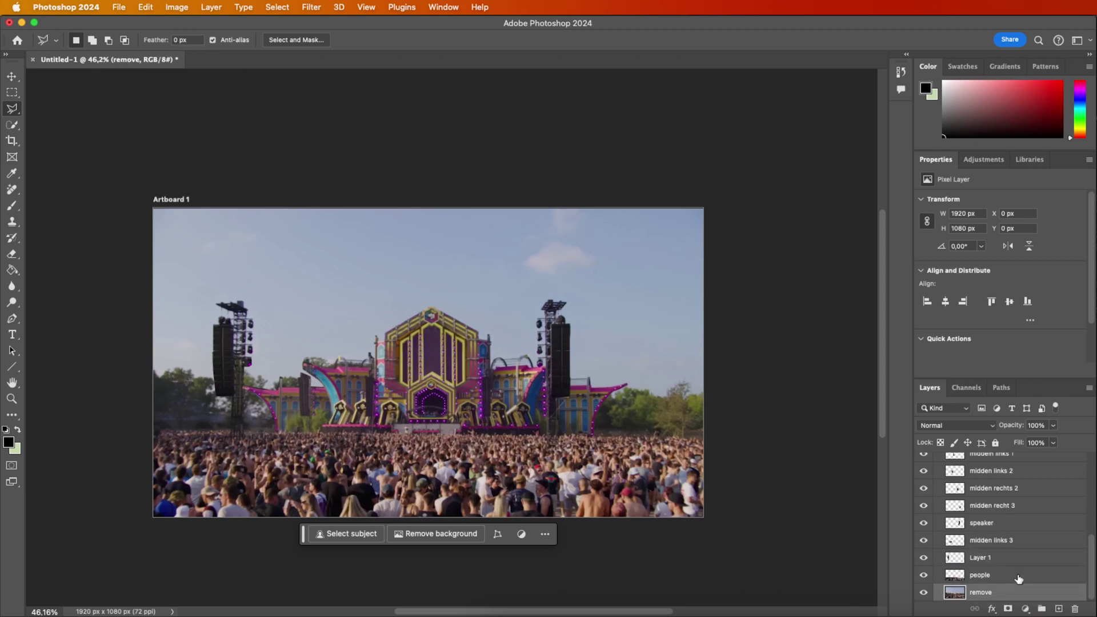
click(923, 593)
click(924, 592)
click(924, 592)
click(924, 593)
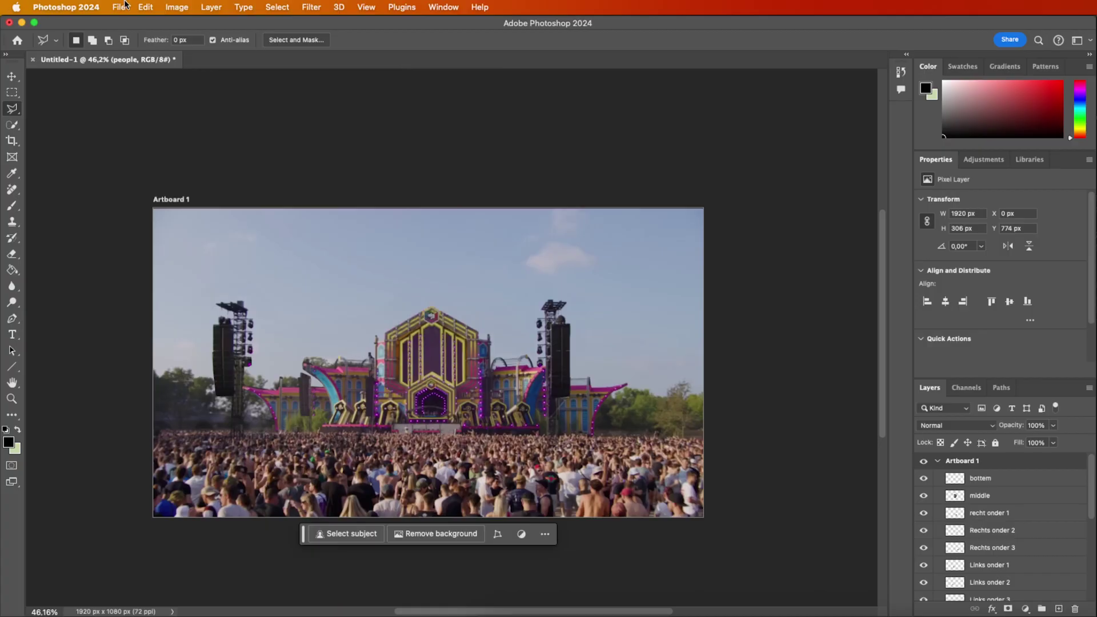
Save the layered document to Downloads in Photoshop format as effect1.psd
click(126, 5)
click(189, 138)
click(799, 348)
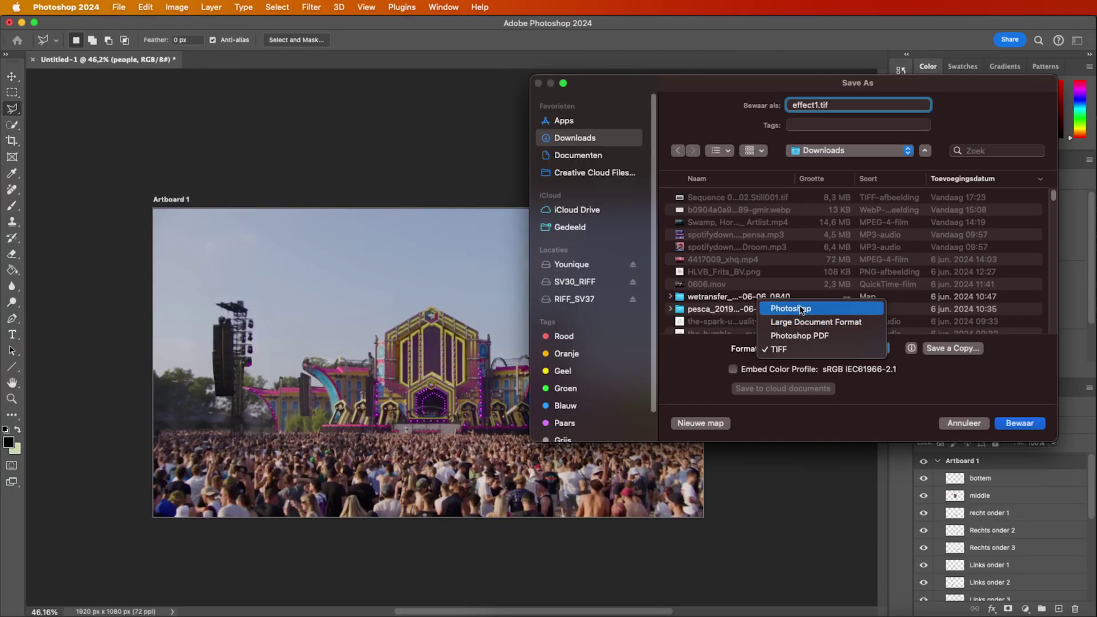
click(802, 309)
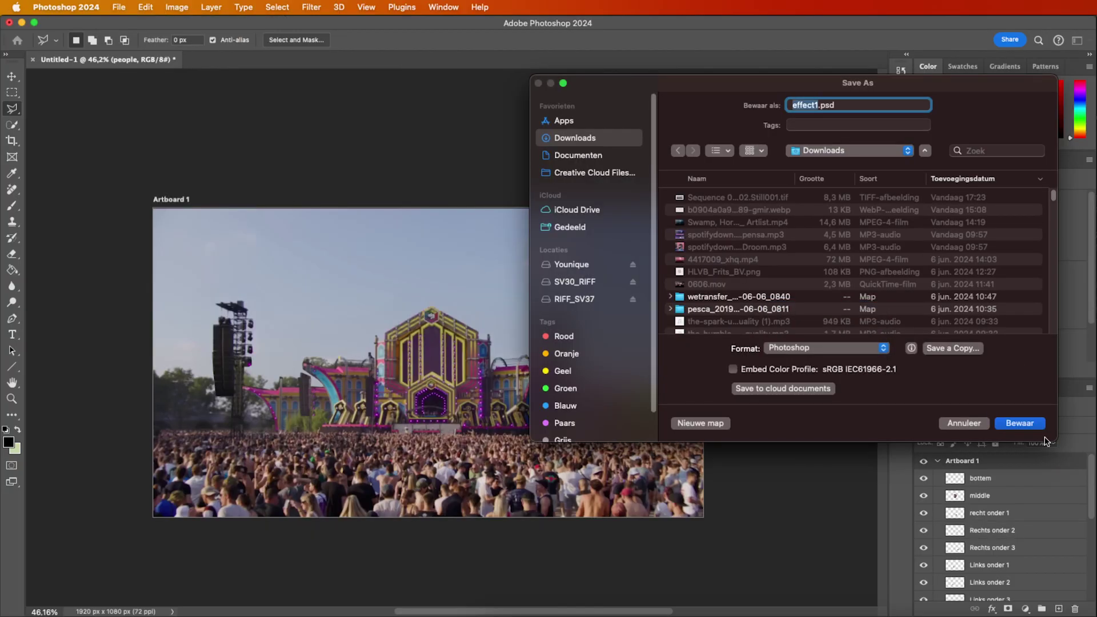
click(1020, 423)
click(916, 277)
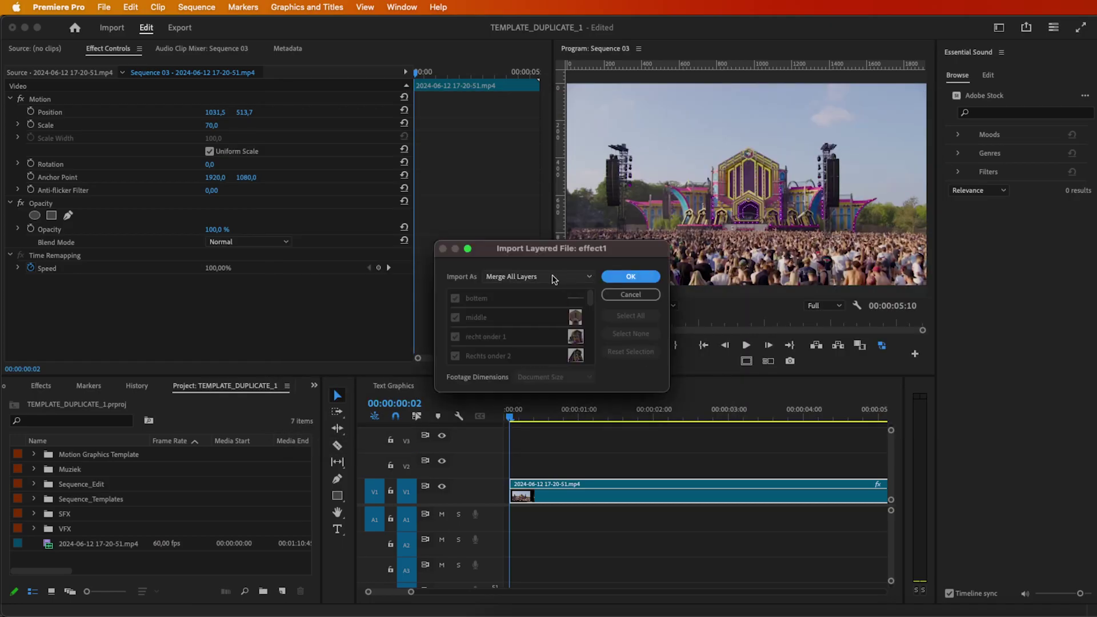
In Premiere Pro, import the layered effect1 file as Individual Layers with all layers included
click(553, 277)
click(523, 316)
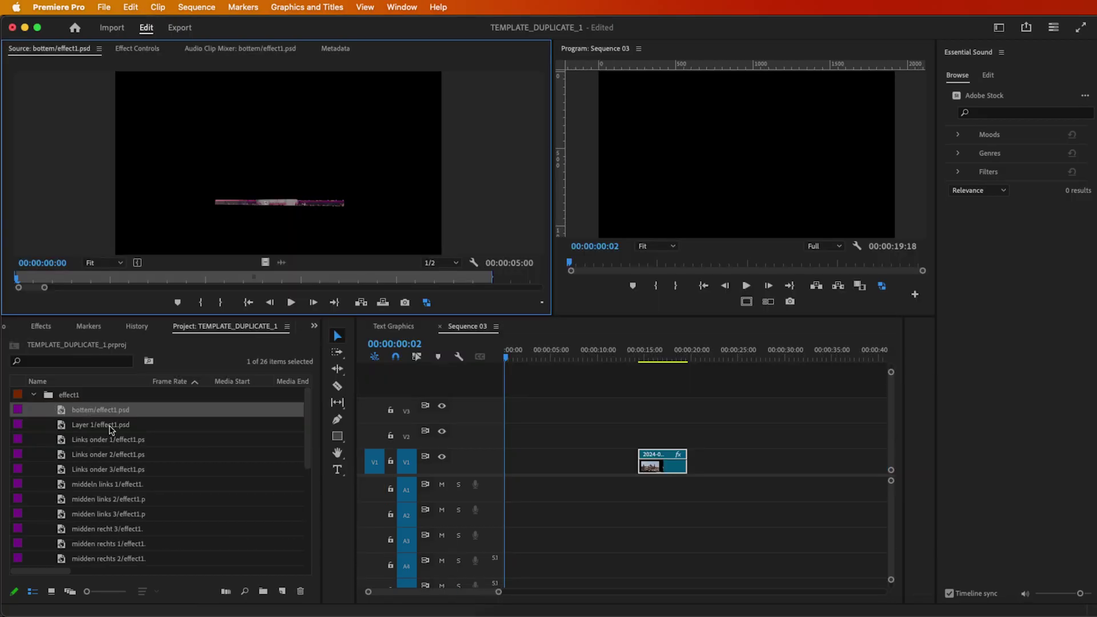
Select all the imported effect1 layers and place them in a row on V1 of Sequence 03, after the video clip
click(67, 423)
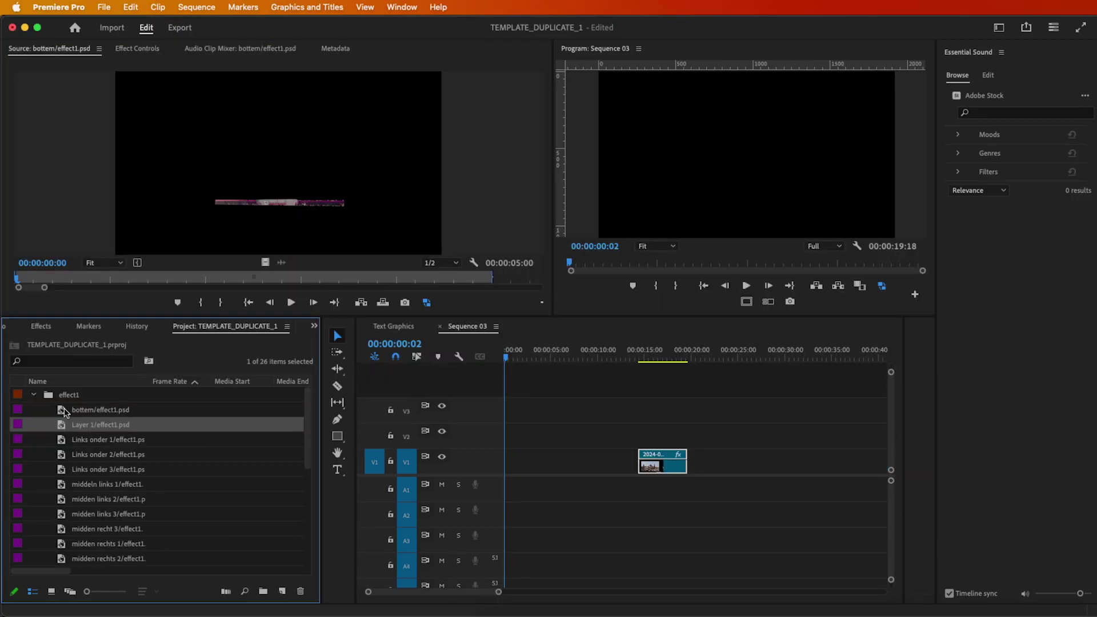
scroll(81, 543, down, 5)
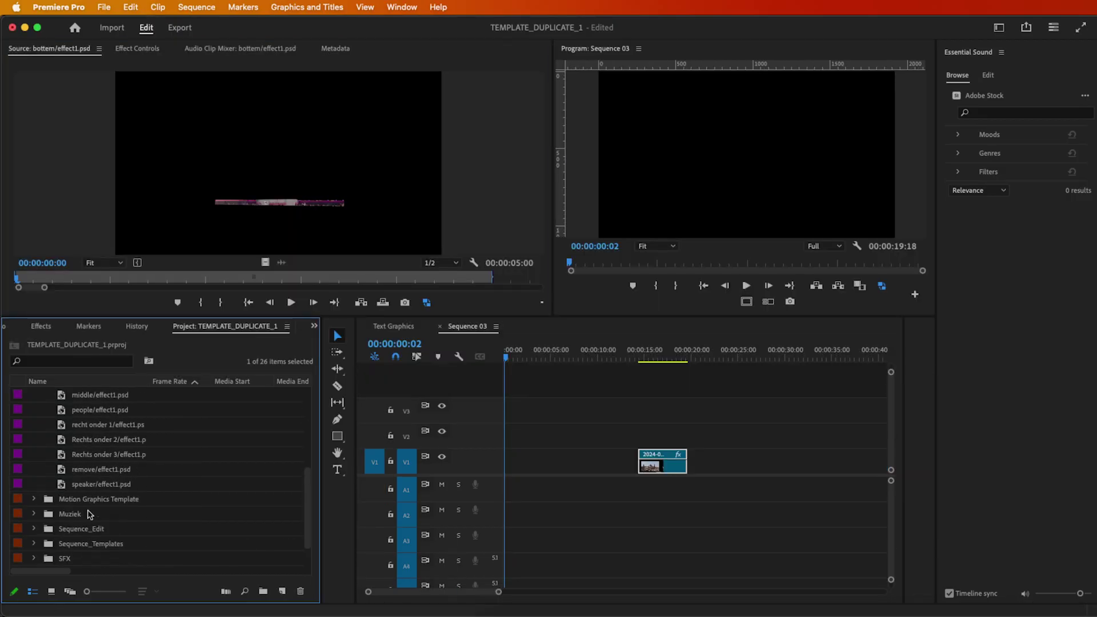
scroll(100, 491, up, 5)
scroll(109, 485, down, 5)
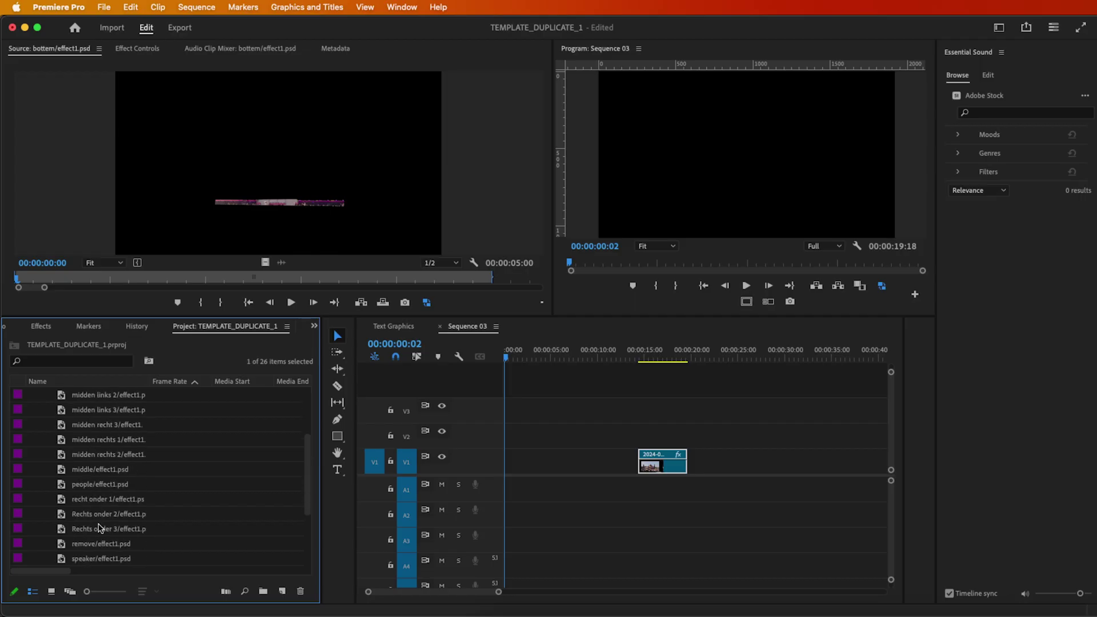
shift+click(68, 530)
drag(68, 531, 725, 469)
Move the remove background clip past the row of layers on V1 and stack the people clip above it on a new track over V3
drag(770, 358, 750, 392)
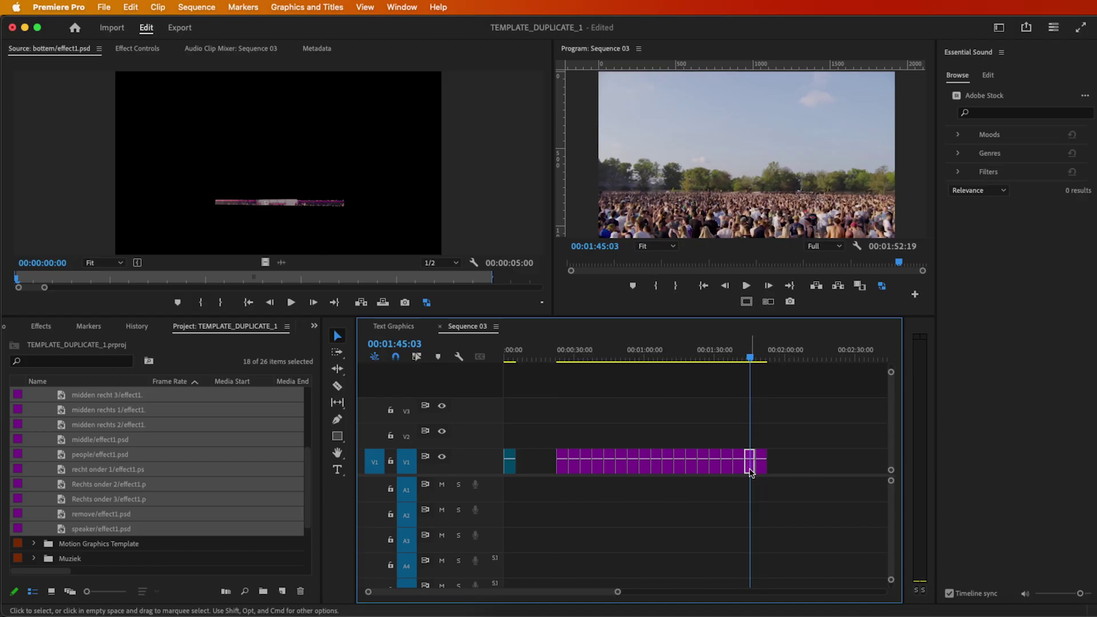
drag(750, 467, 824, 467)
click(702, 465)
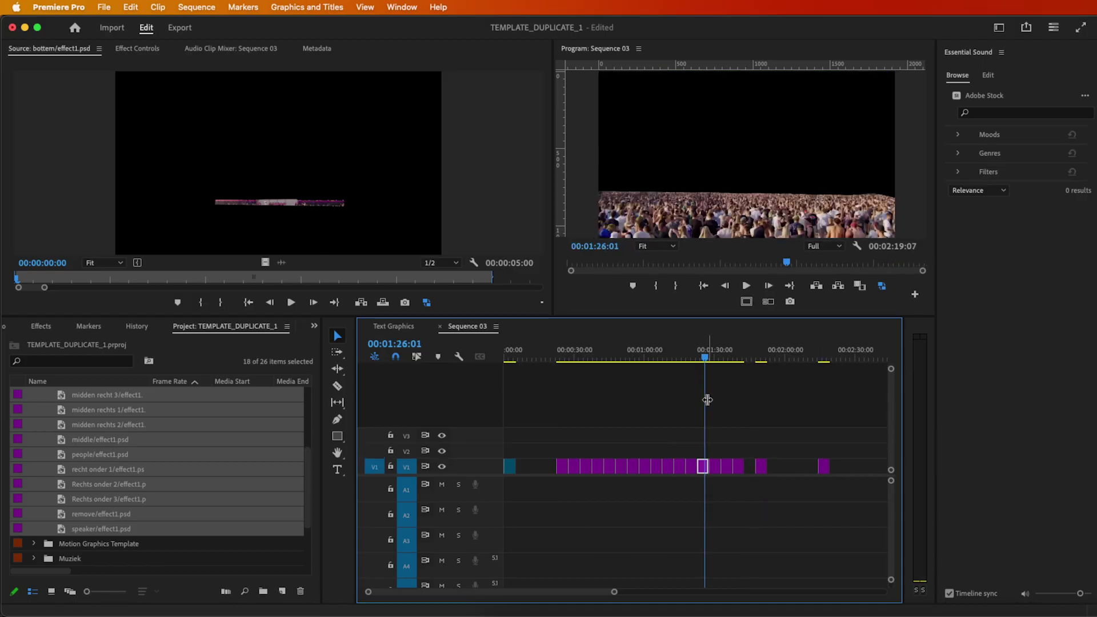
drag(704, 472, 823, 420)
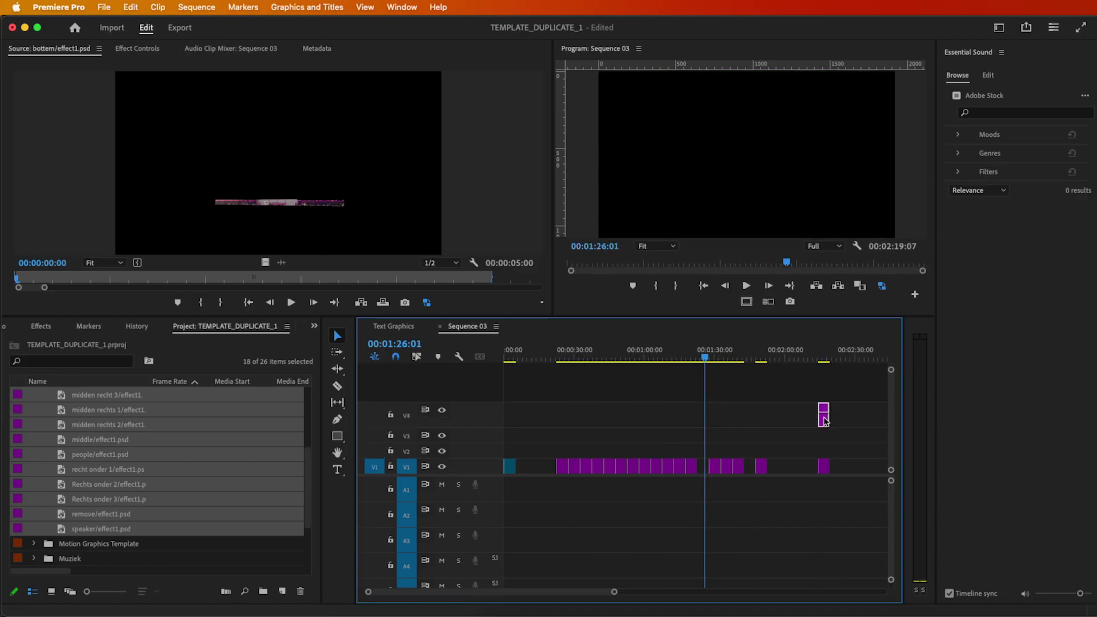
Stack the bottom clip on V5 directly beneath the people clip and above the remove background clip
click(563, 356)
drag(562, 470, 824, 409)
click(825, 353)
key(=)
key(=)
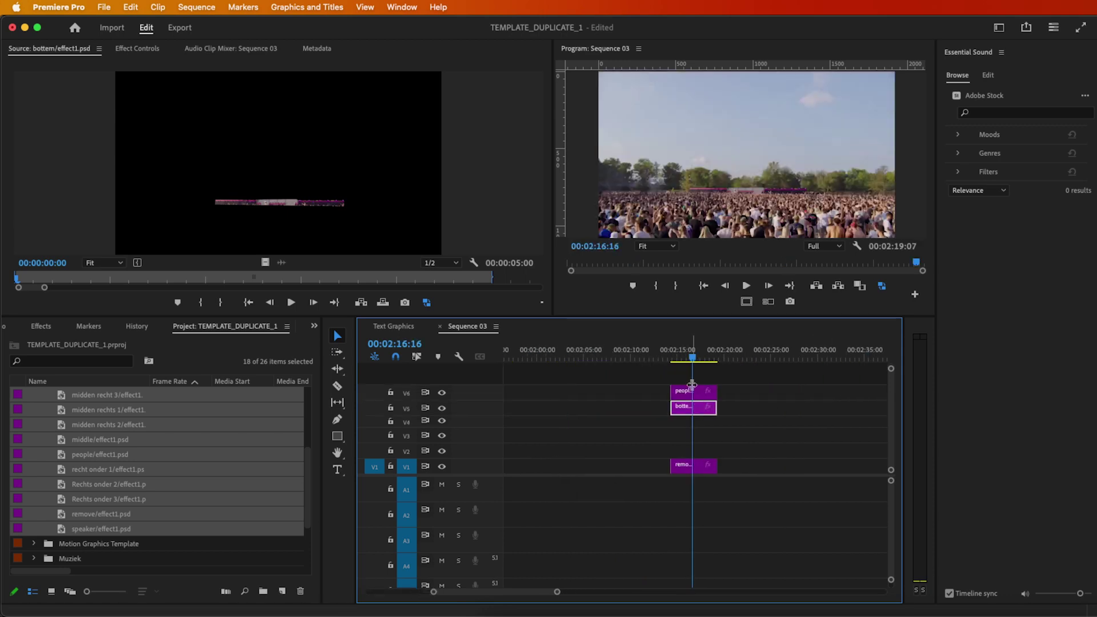
drag(683, 347, 674, 348)
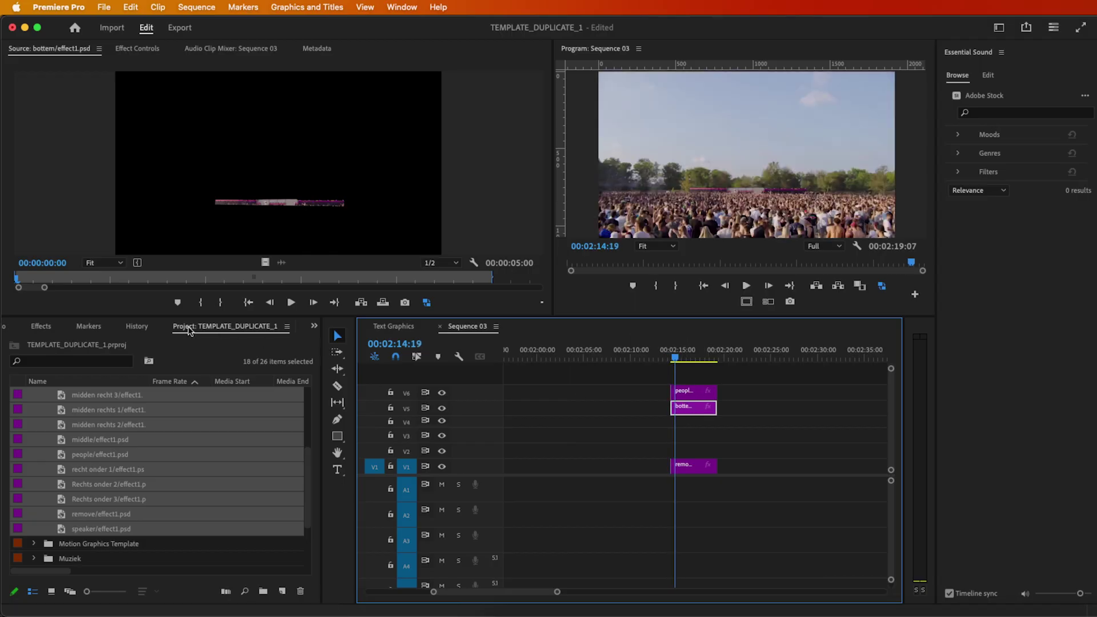
Apply the 20_Move From Bottom preset from Essential Motion v2.0 to the bottom clip on V5 and play the animation
click(41, 328)
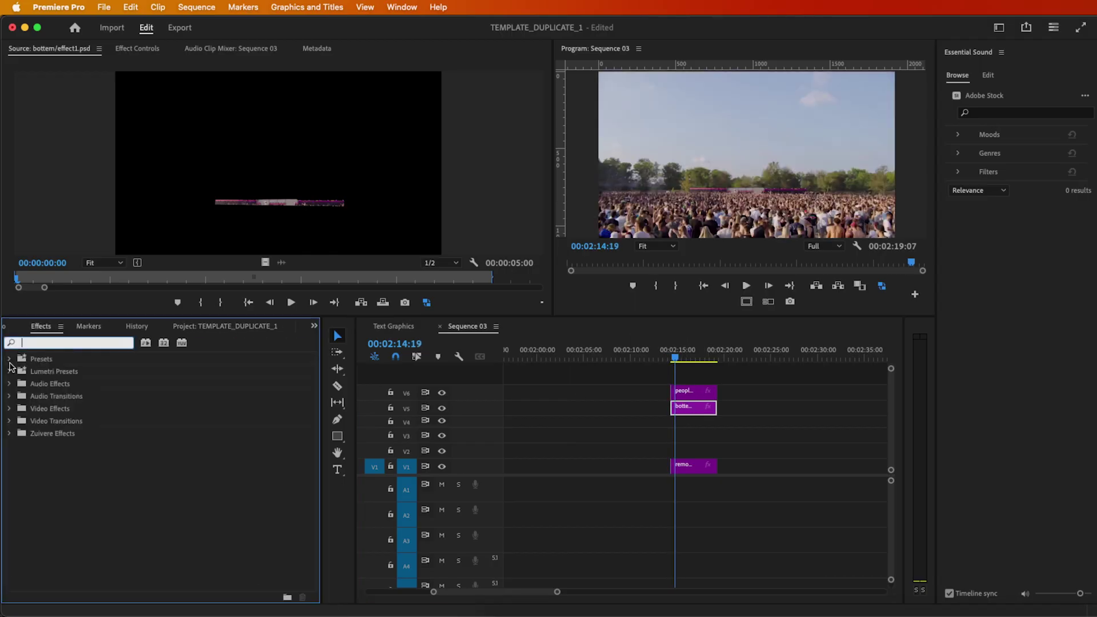
click(9, 359)
click(16, 434)
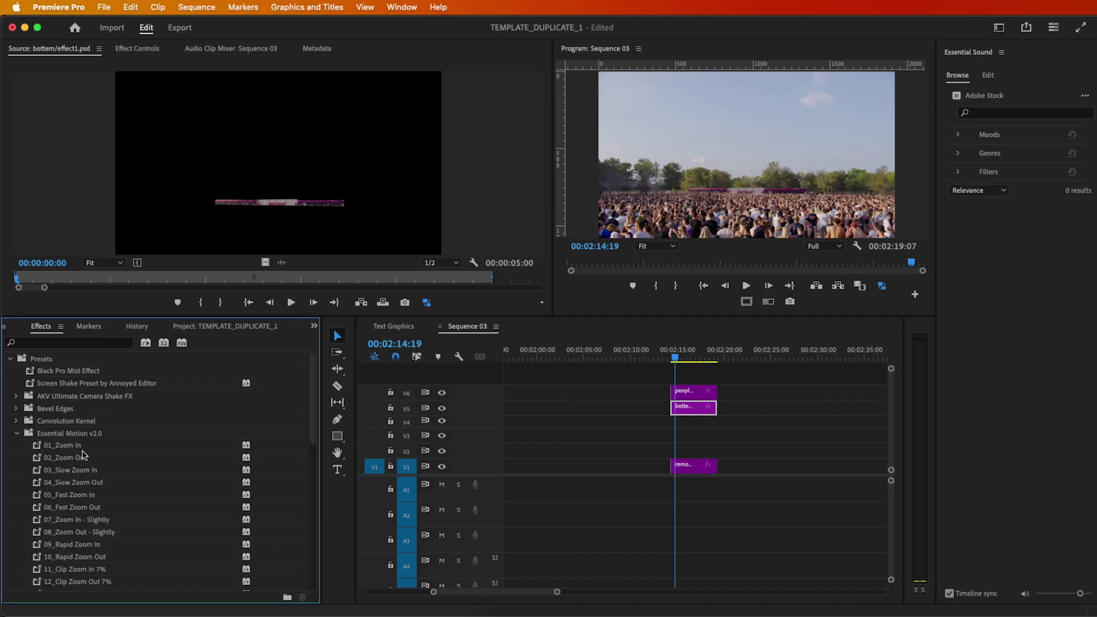
scroll(80, 463, down, 5)
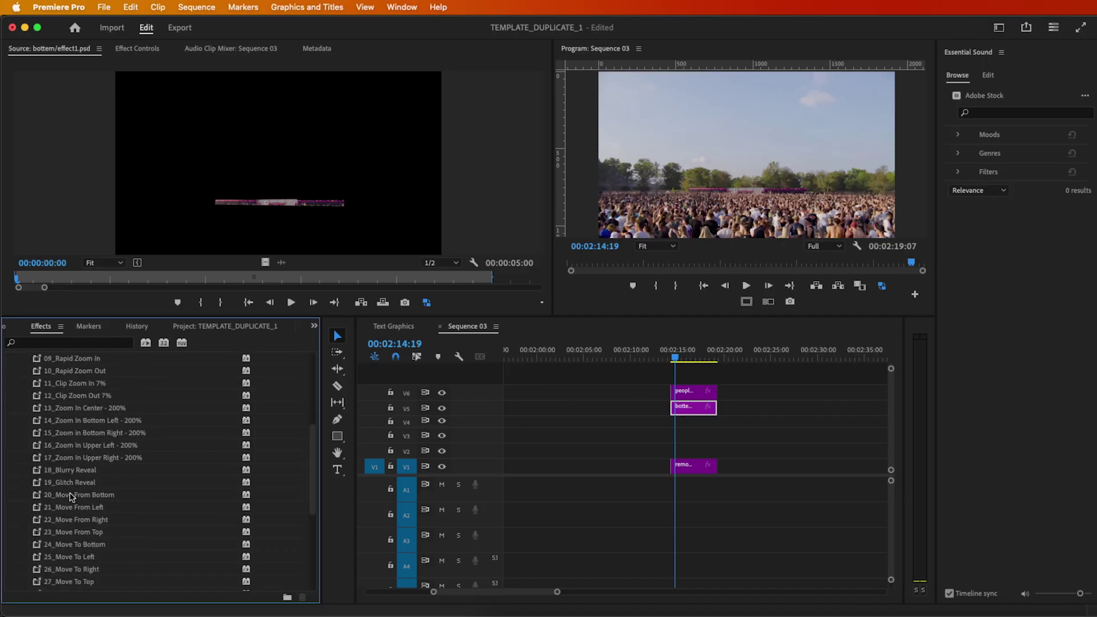
drag(71, 497, 773, 440)
drag(681, 407, 682, 406)
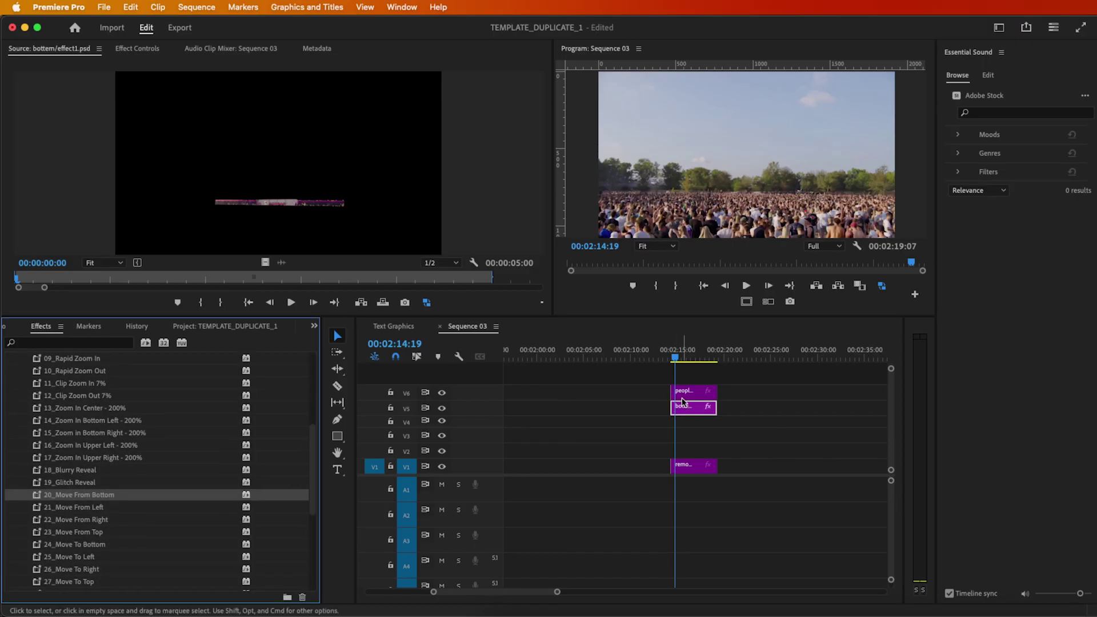
click(683, 394)
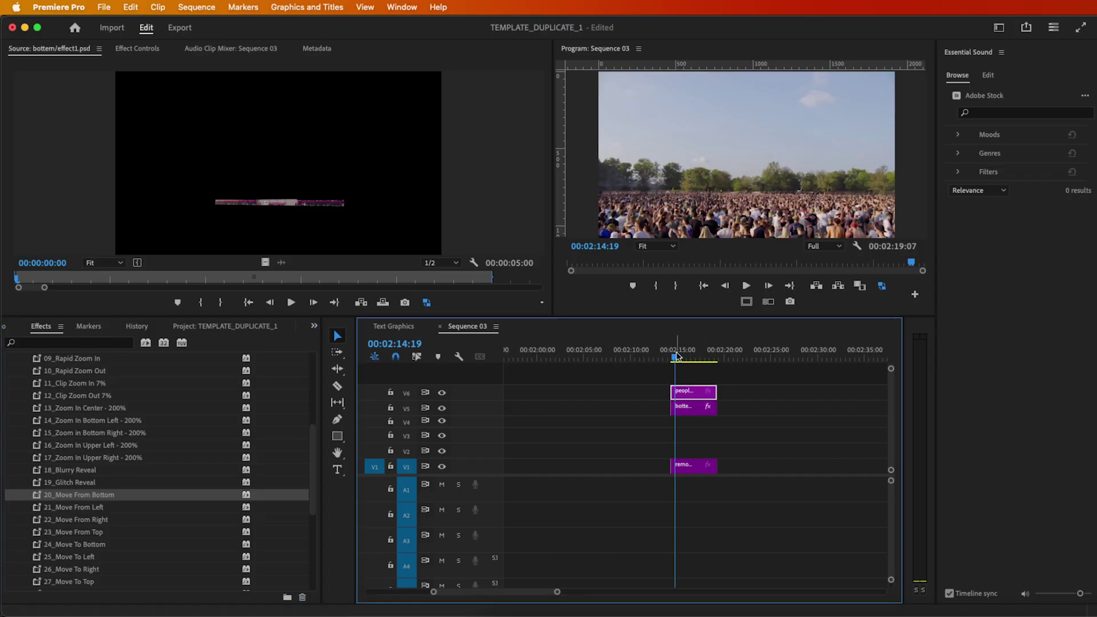
click(668, 350)
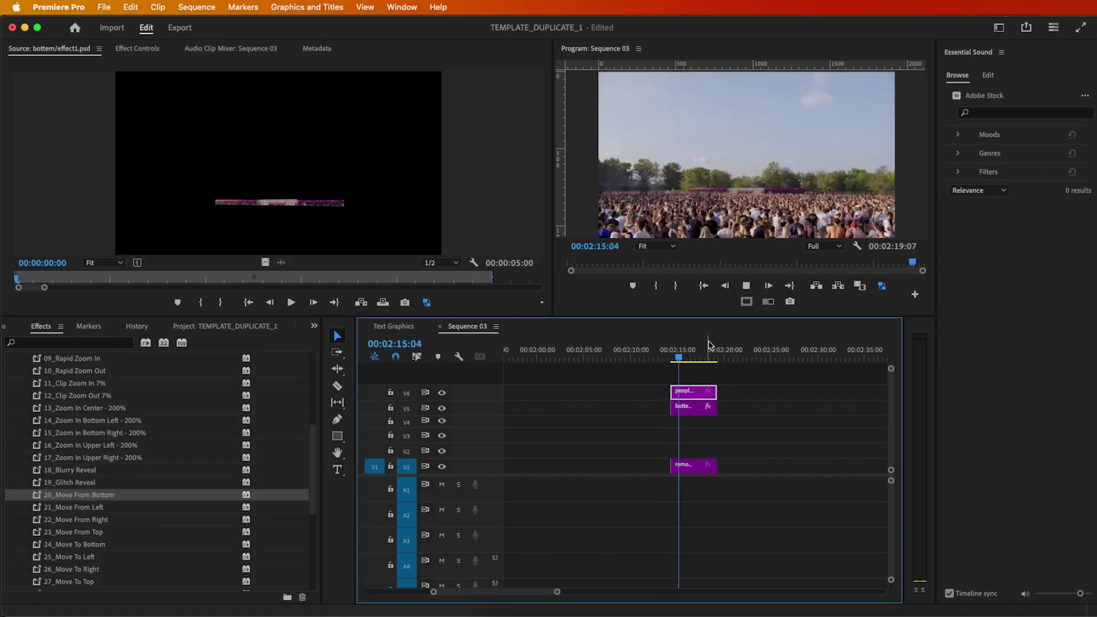
key(space)
click(677, 358)
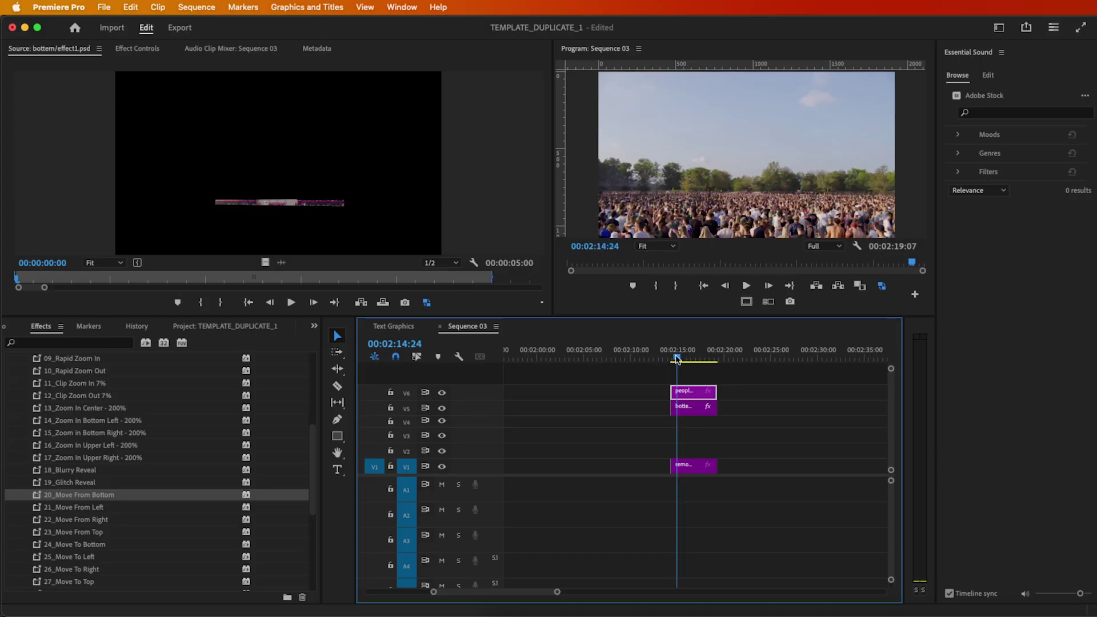
Trim the opening of the bottom clip on V5, keep it aligned with the stack's start, and extend its end to match the people clip
drag(671, 408, 684, 412)
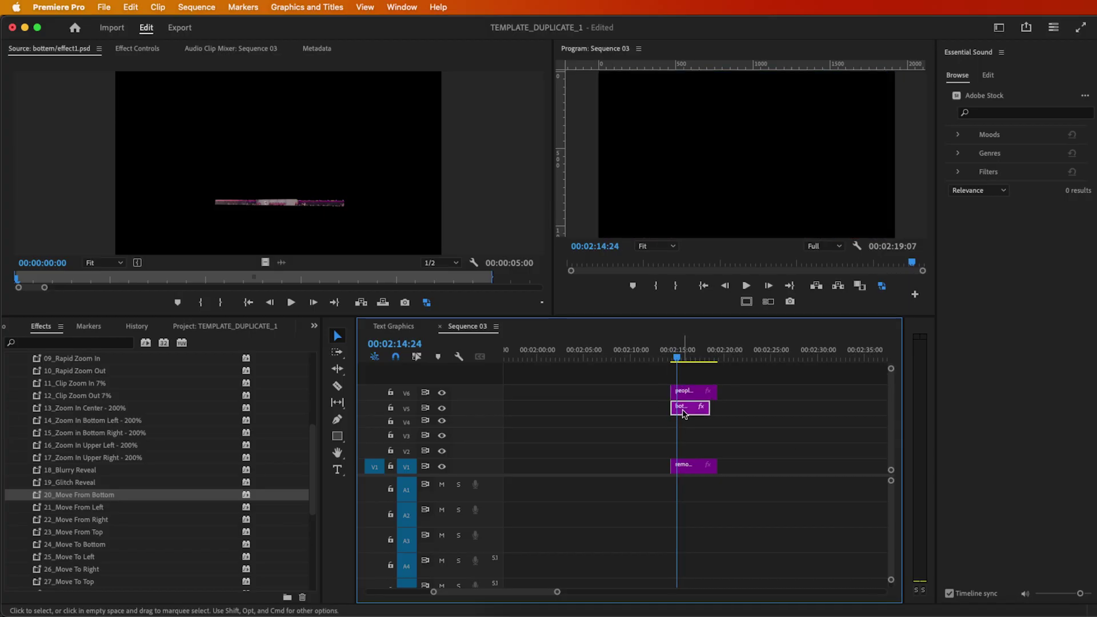
drag(676, 359, 674, 359)
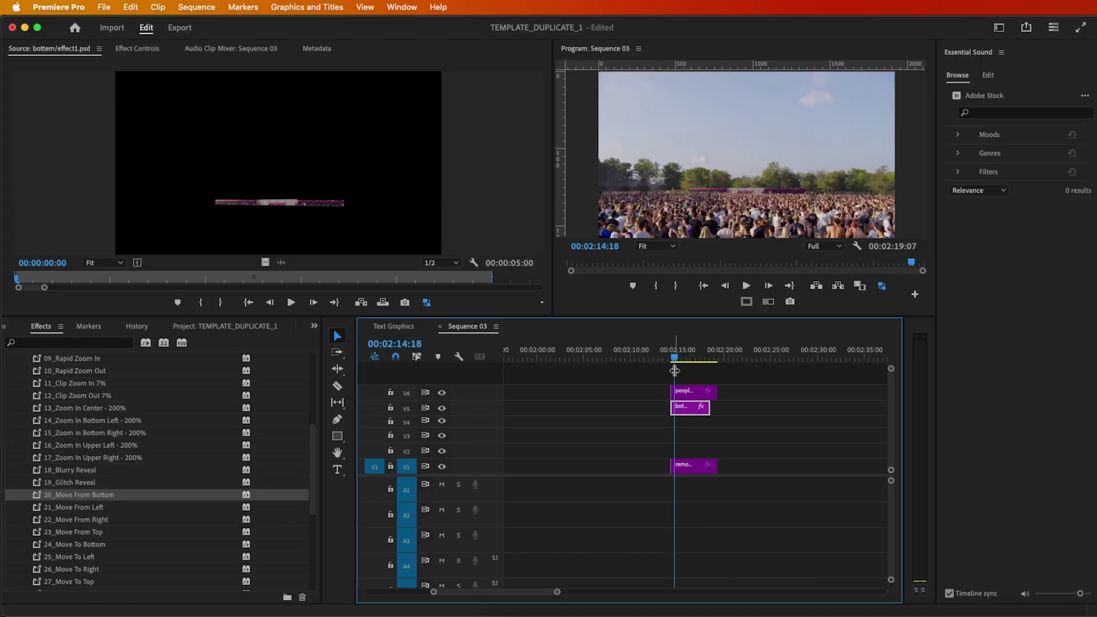
drag(708, 410, 717, 409)
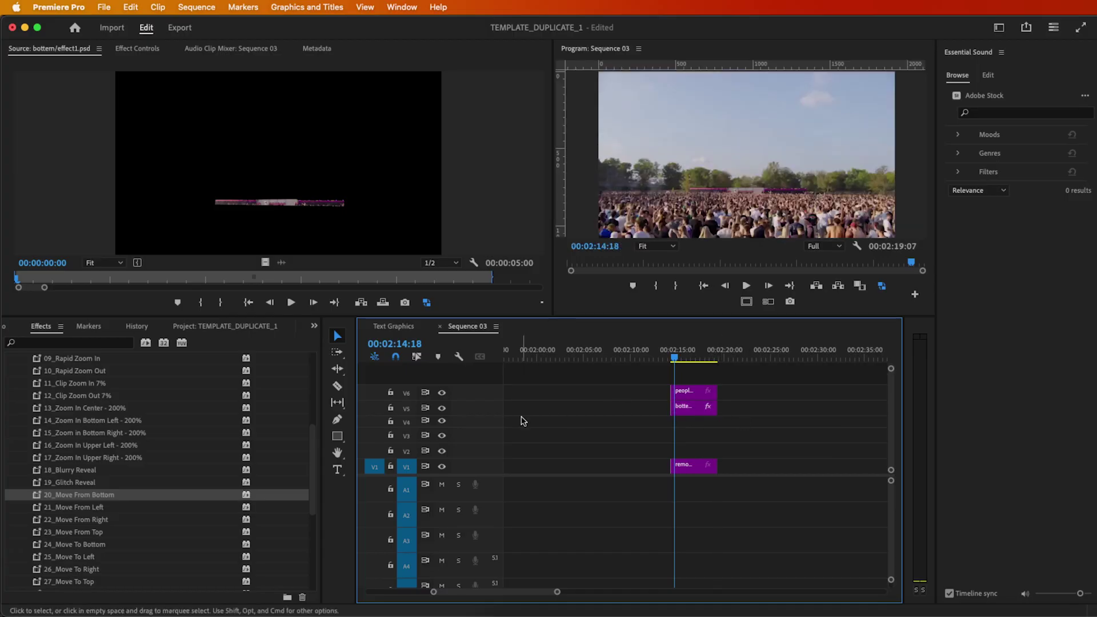
Nest the three Rechts onder clips with the default sequence name and move the nested clip toward the layer stack on V3
drag(432, 593, 351, 601)
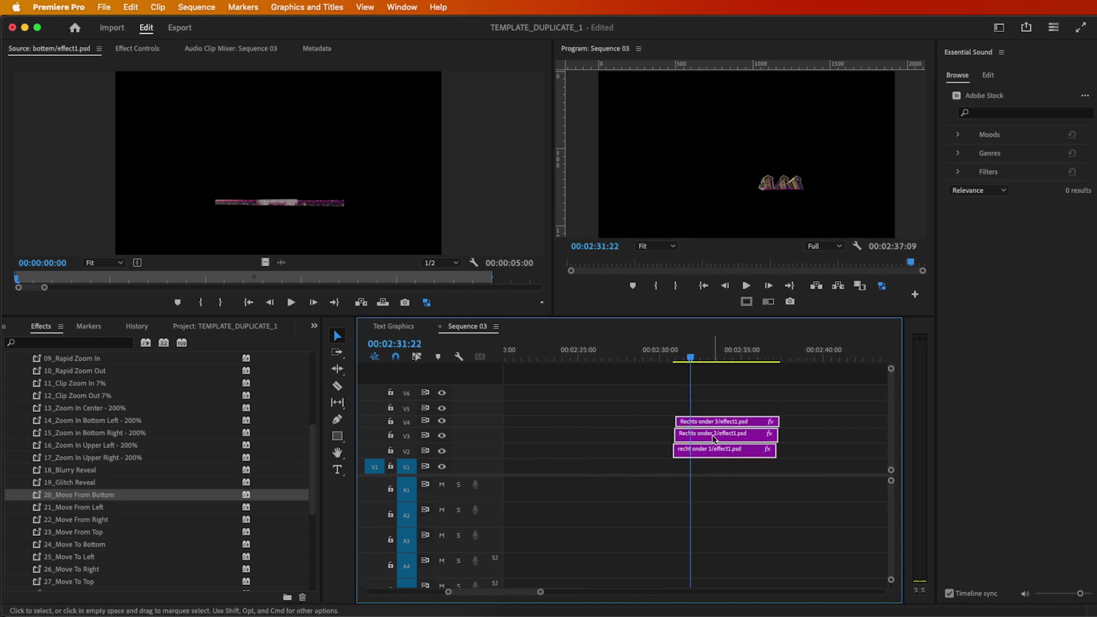
right_click(713, 439)
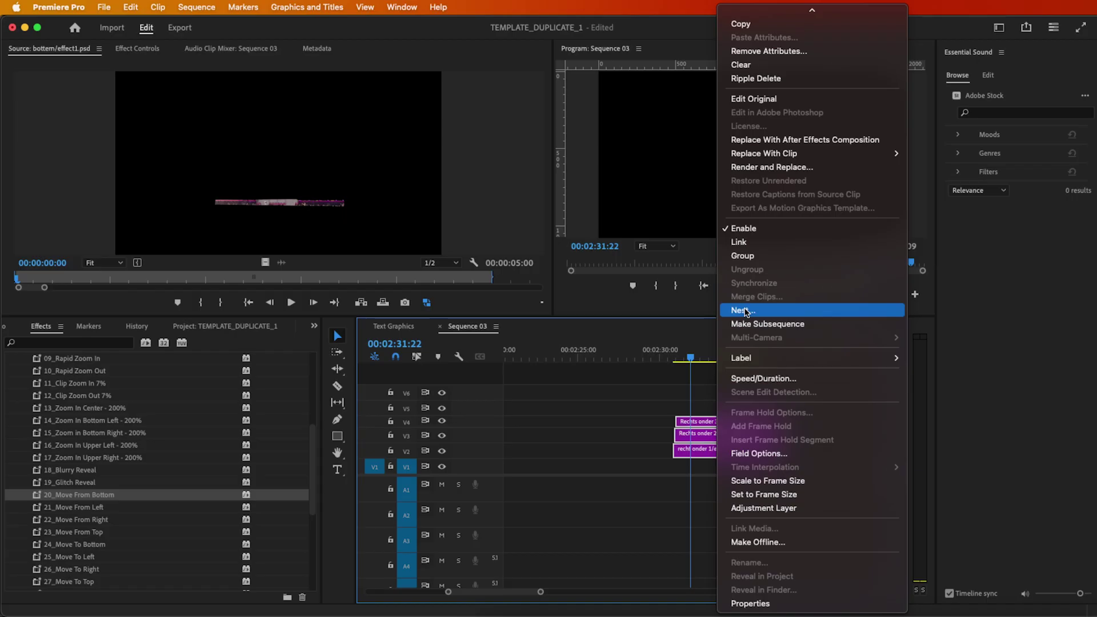
click(741, 310)
click(588, 337)
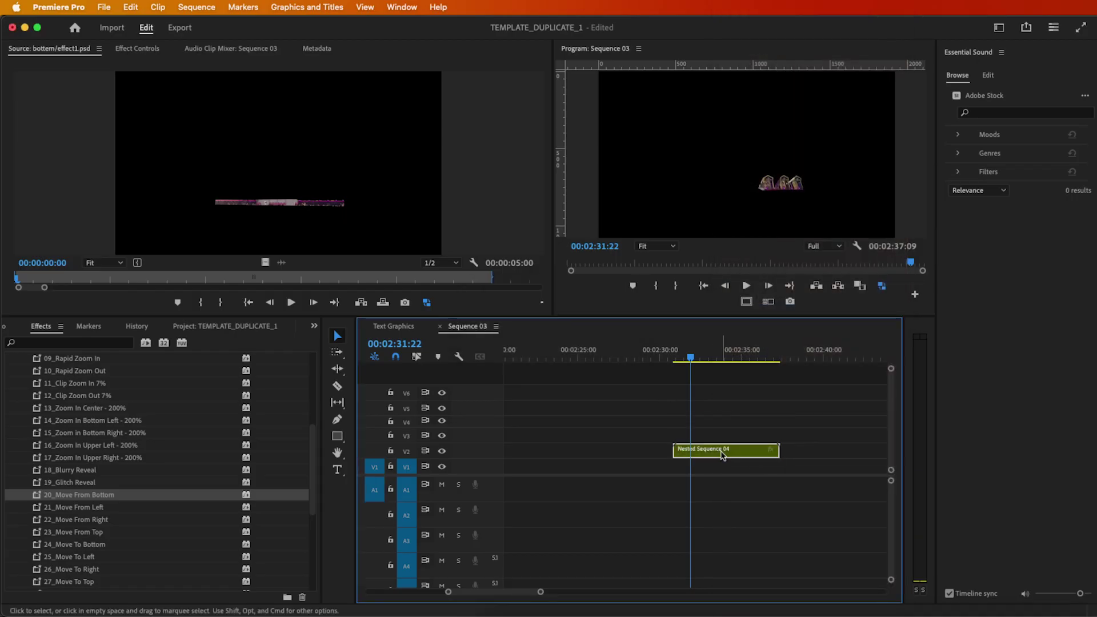
drag(722, 455, 776, 441)
Move three more layer clips along V1 toward the stack and bring the separate midden clip on V2 closer
click(717, 355)
drag(596, 467, 705, 466)
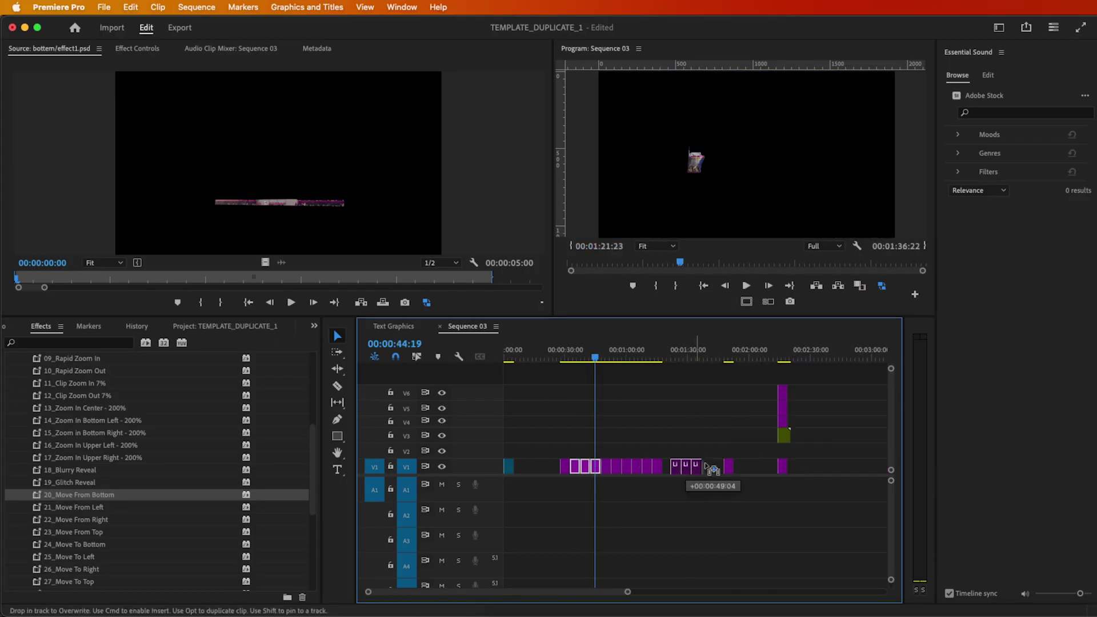
drag(774, 465, 787, 465)
drag(721, 455, 693, 457)
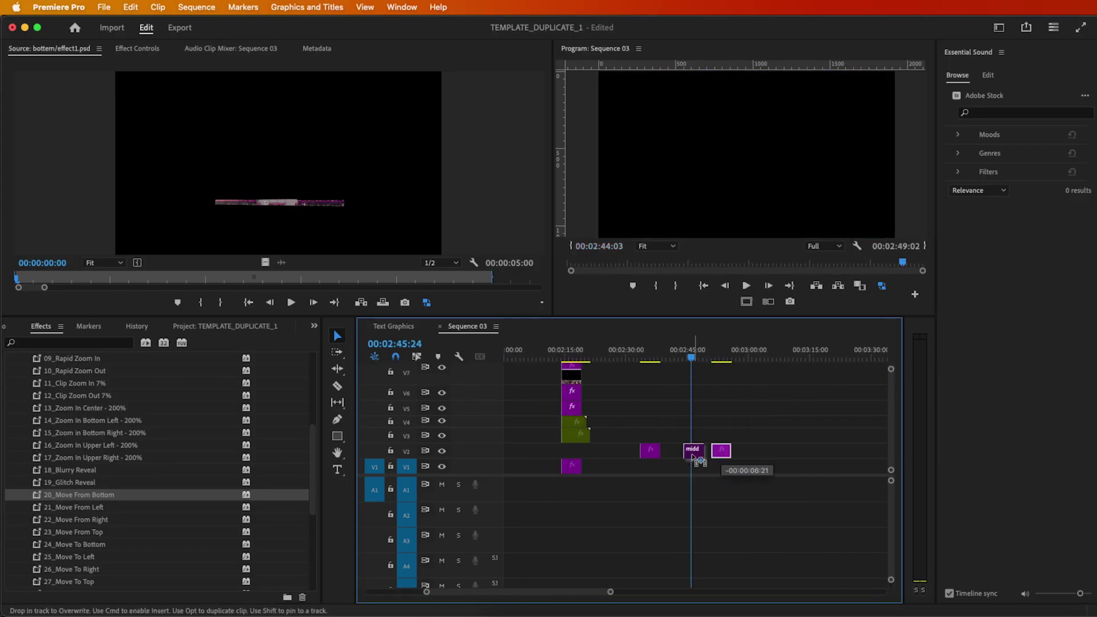
Apply the 22_Move From Right preset to the middeln links 1 clip and 21_Move From Left to the midden rechts 1 clip
click(98, 507)
drag(676, 350, 690, 346)
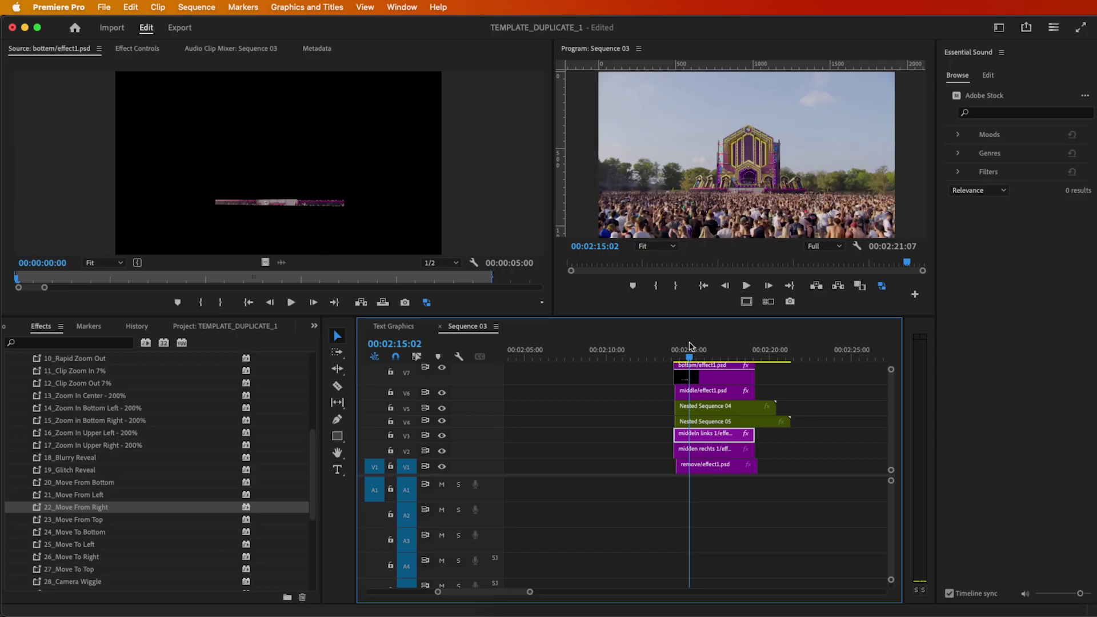
click(709, 450)
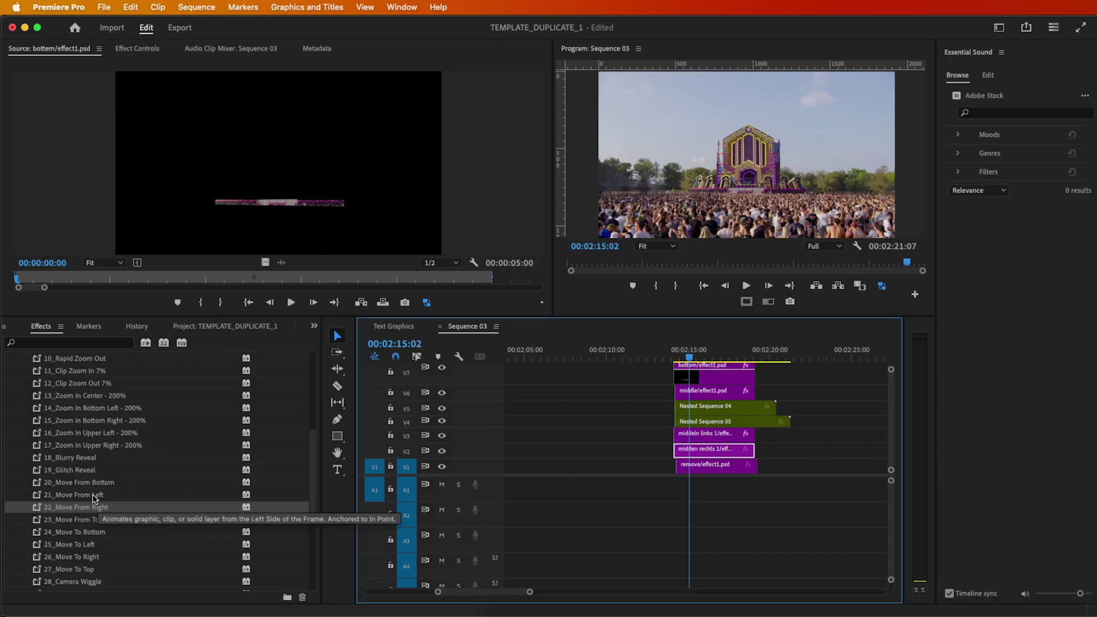
drag(93, 496, 680, 451)
Add a rectangular opacity mask to the middeln links 1 clip, shaped around the left half of the stage, and play the result
key(=)
click(720, 436)
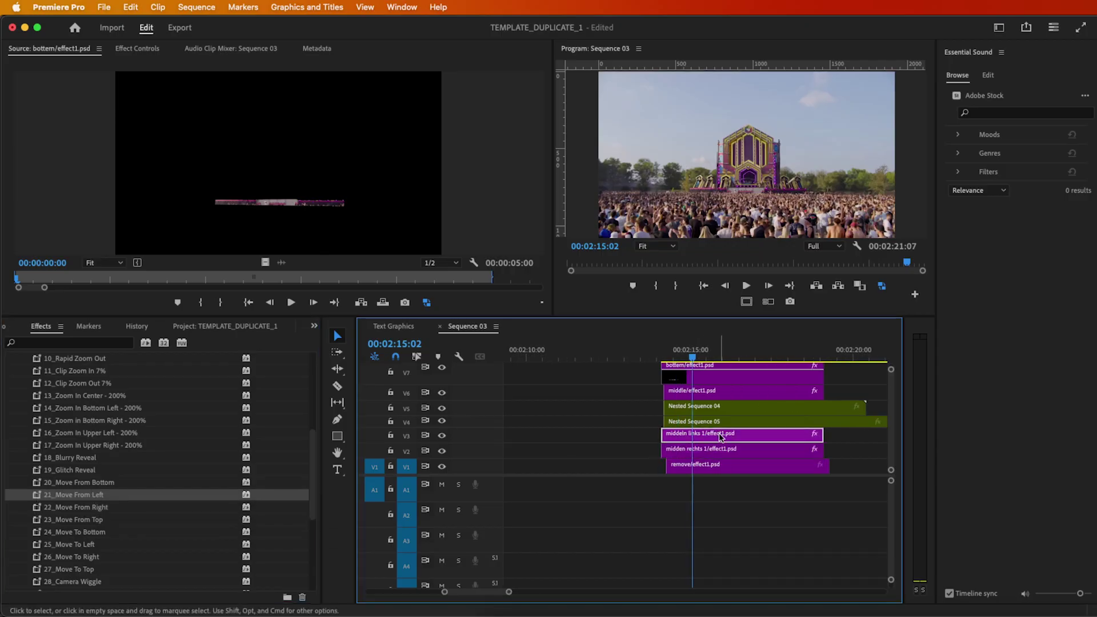
click(137, 49)
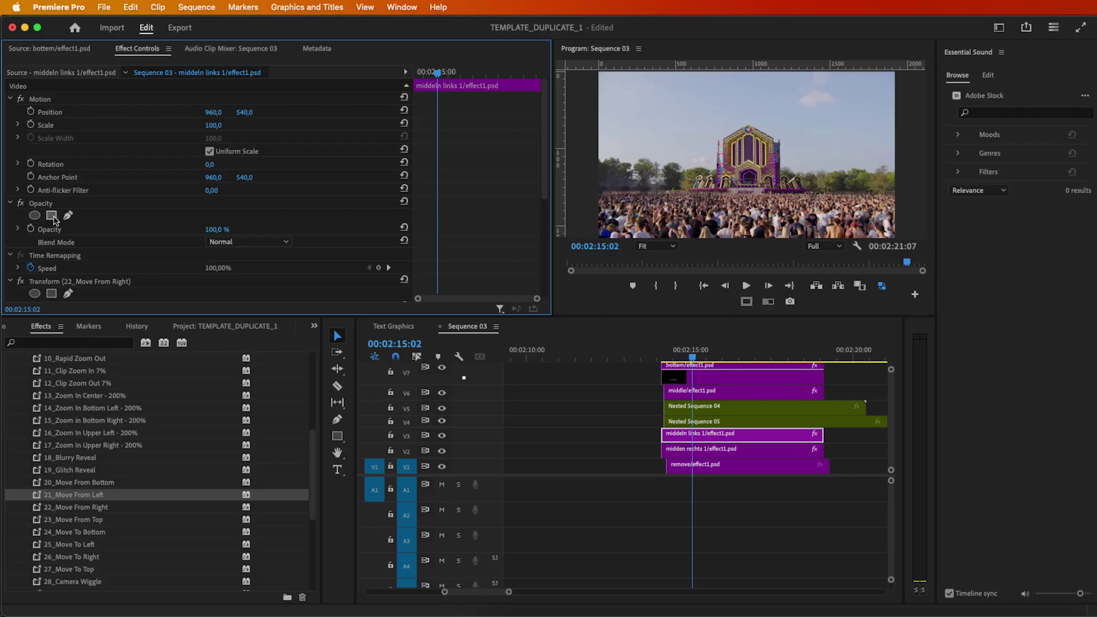
click(52, 215)
drag(736, 156, 702, 141)
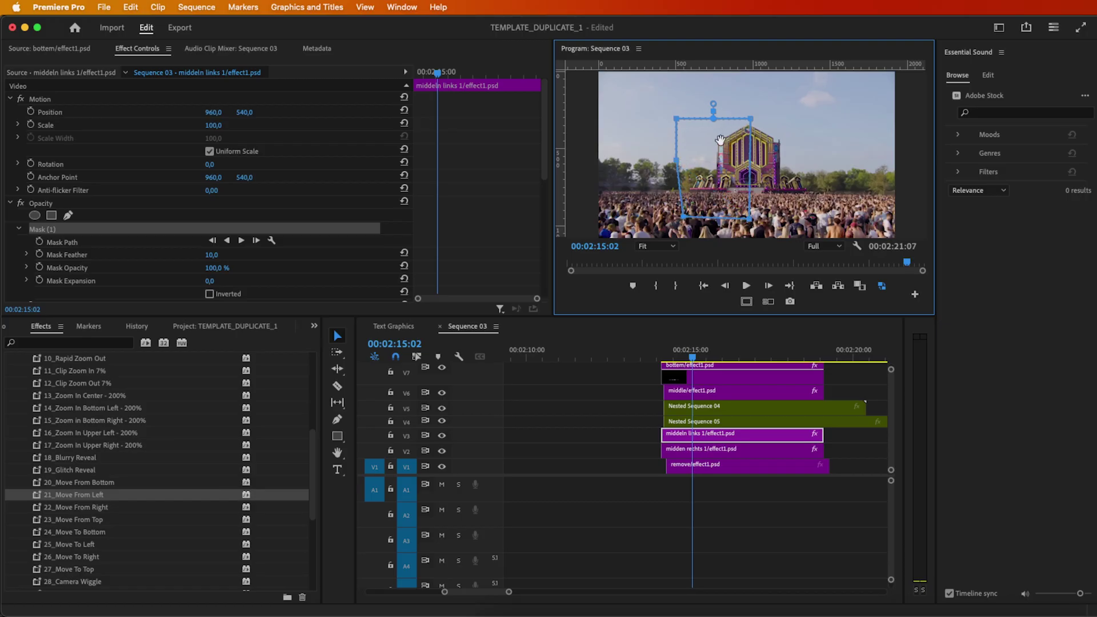
click(664, 349)
key(space)
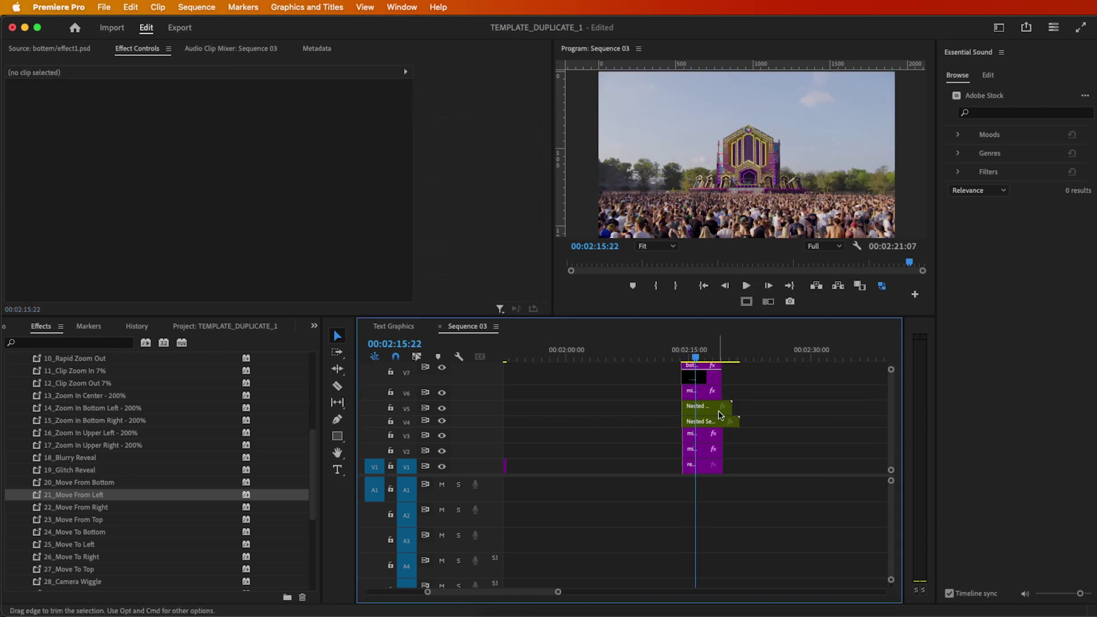
Bring in the midden links 2 and midden rechts 2 clips and apply the 20_Move From Bottom preset to them
drag(545, 469, 535, 469)
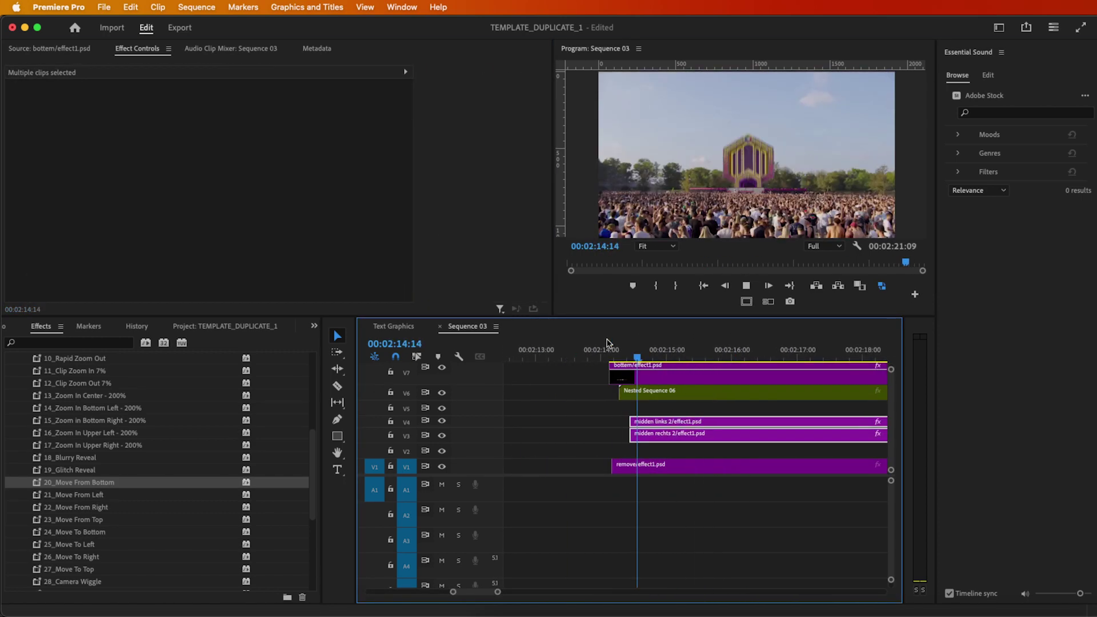
drag(79, 482, 706, 435)
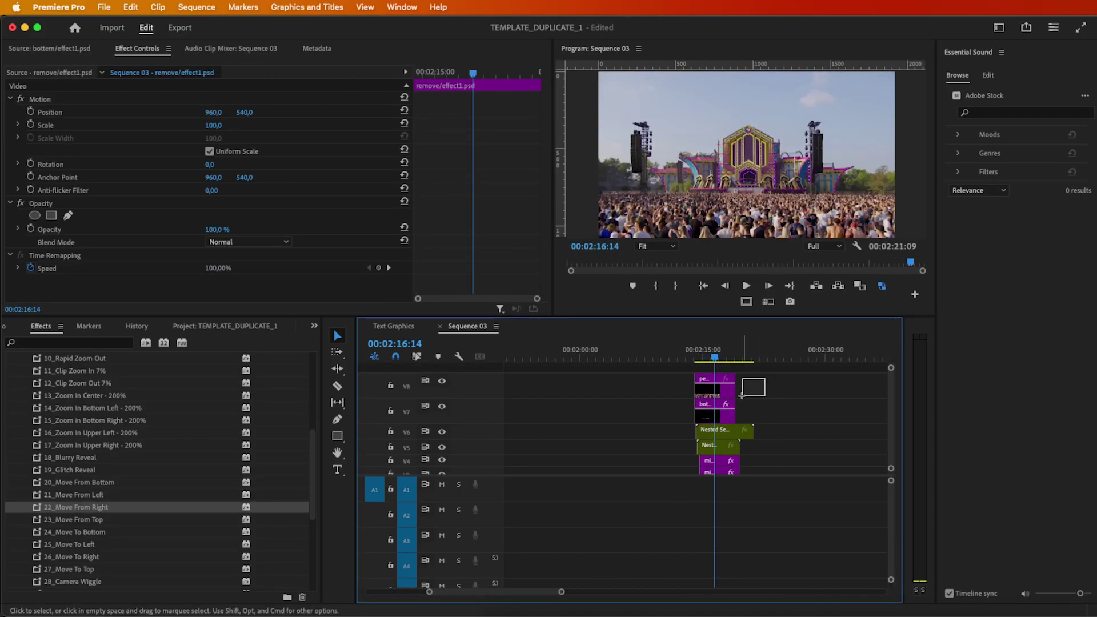
Nest the whole stack of stage layers, from the bottom layer down to the remove background, into one sequence
drag(741, 395, 708, 492)
key(shift+n)
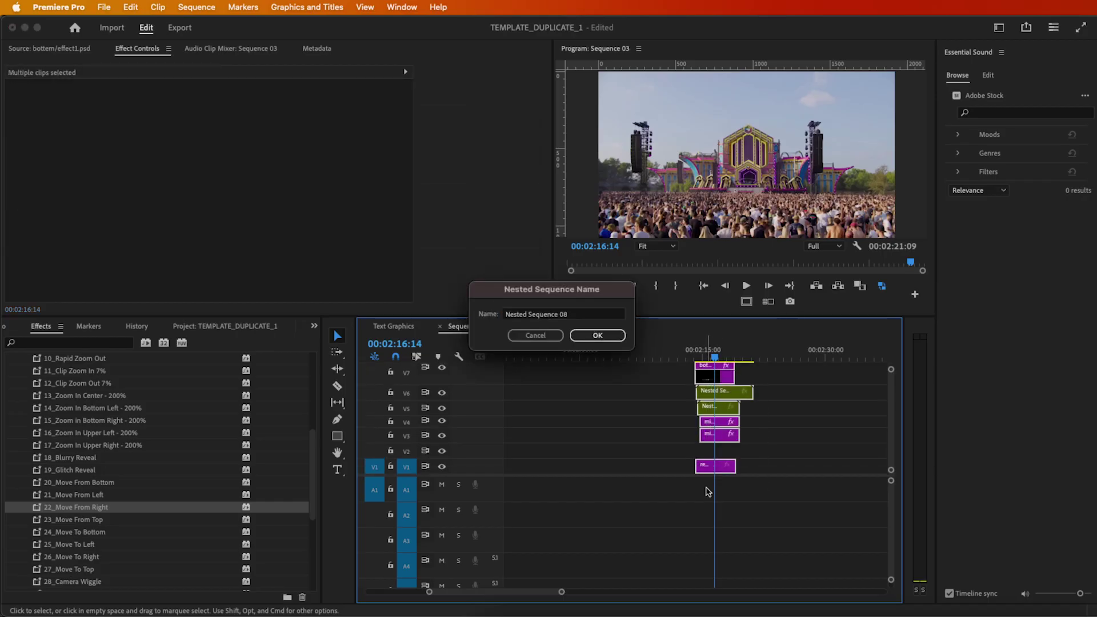
key(Return)
click(694, 358)
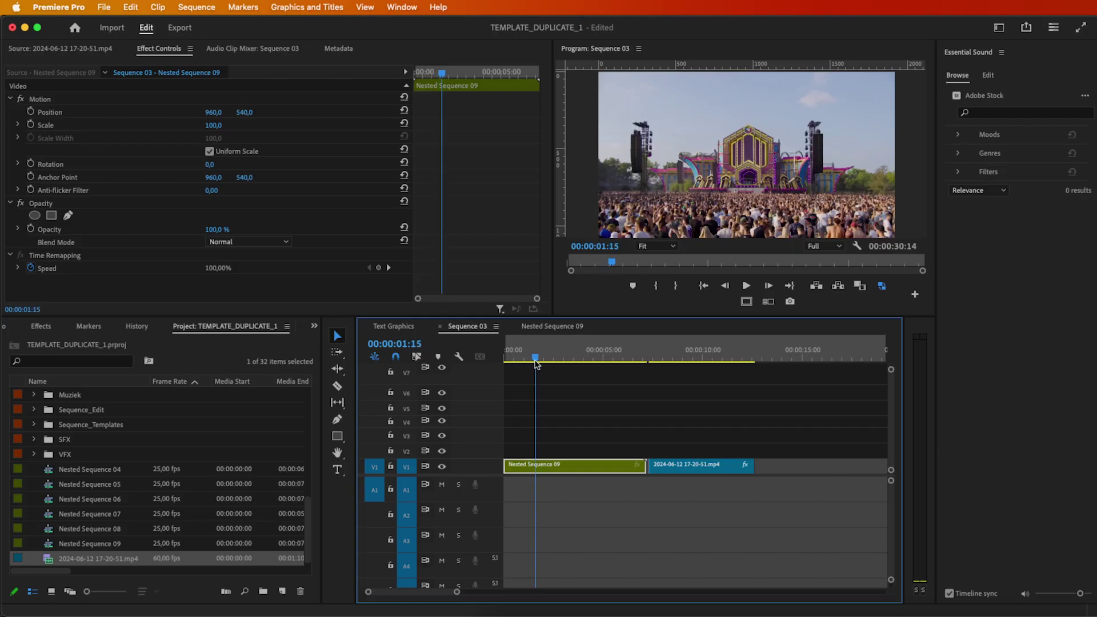
drag(718, 462, 612, 470)
drag(538, 354, 414, 359)
key(space)
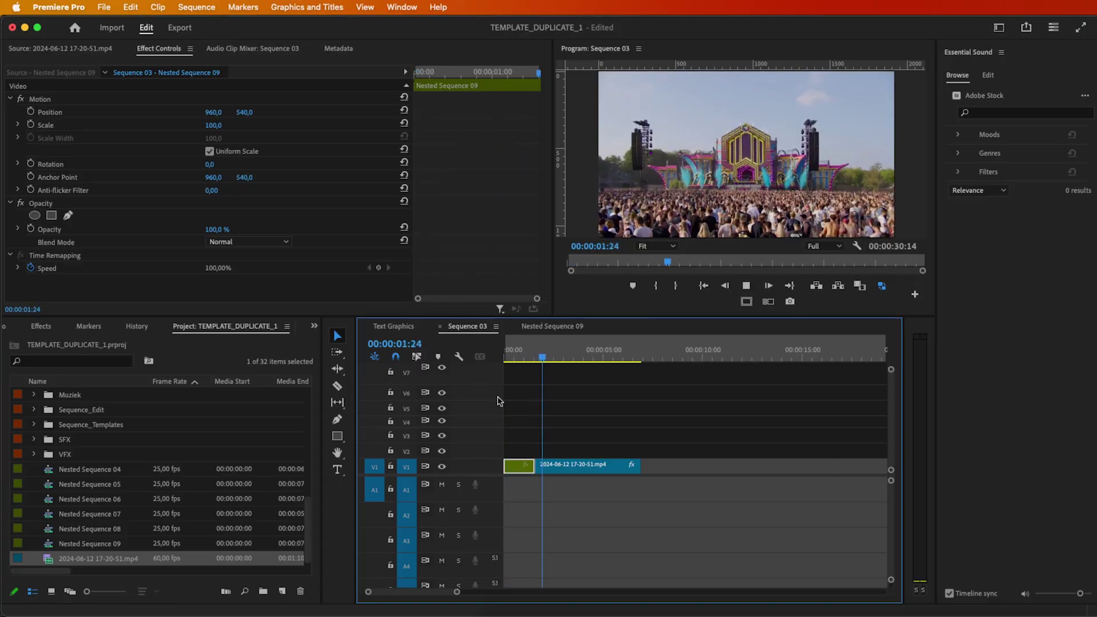
key(space)
drag(536, 350, 525, 354)
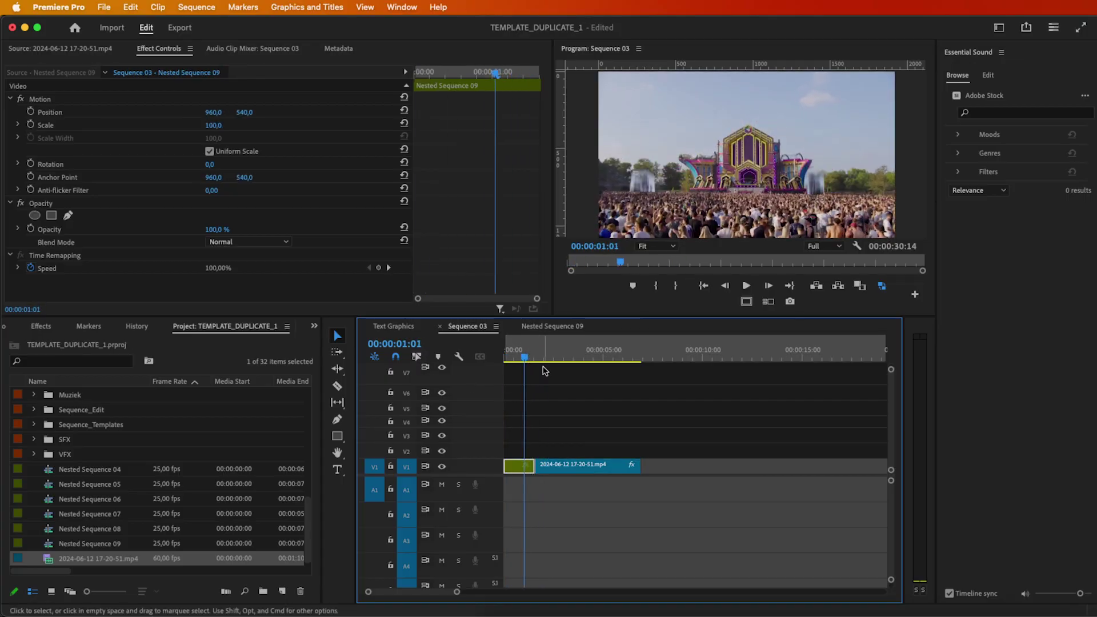
Apply the Screen Shake Preset by Annoyed Editor to Nested Sequence 09 on V1 and play it back
key(=)
key(=)
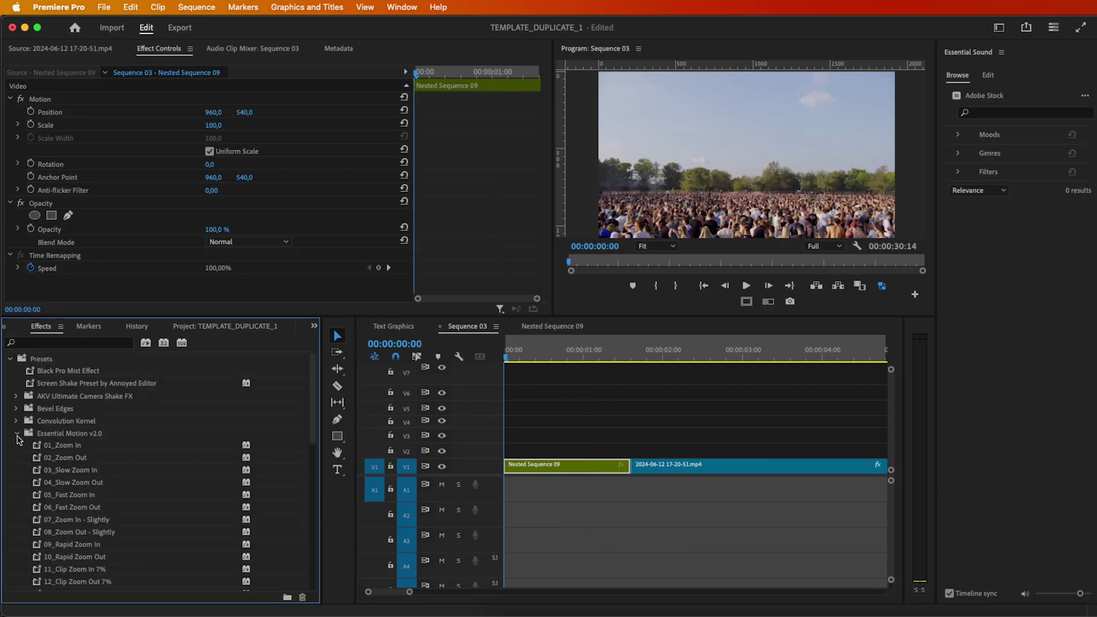
click(17, 434)
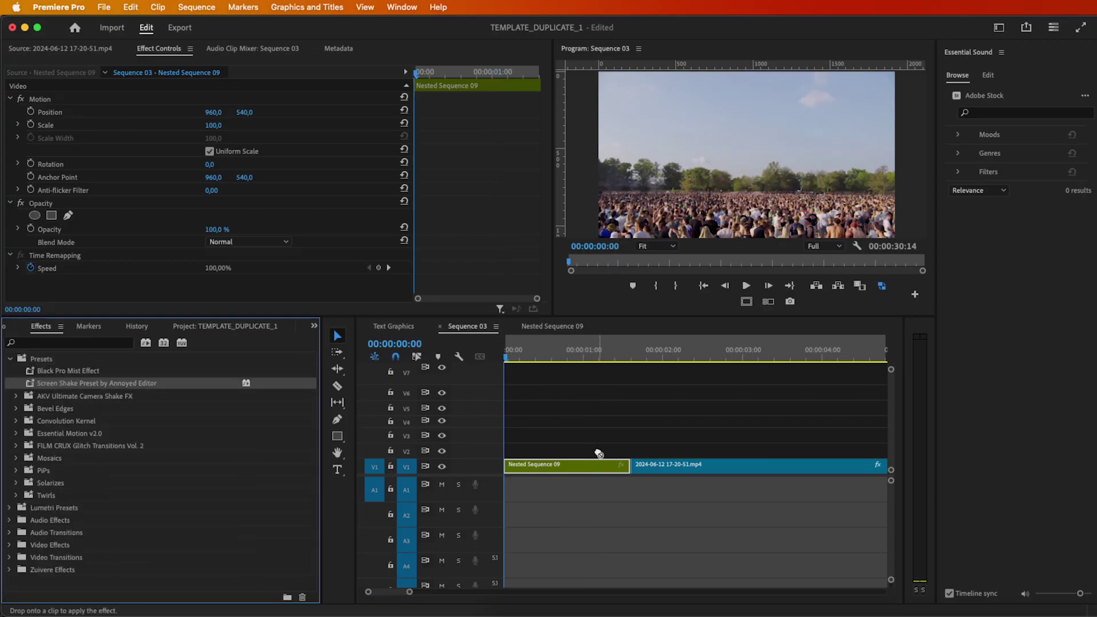
drag(598, 453, 568, 464)
key(space)
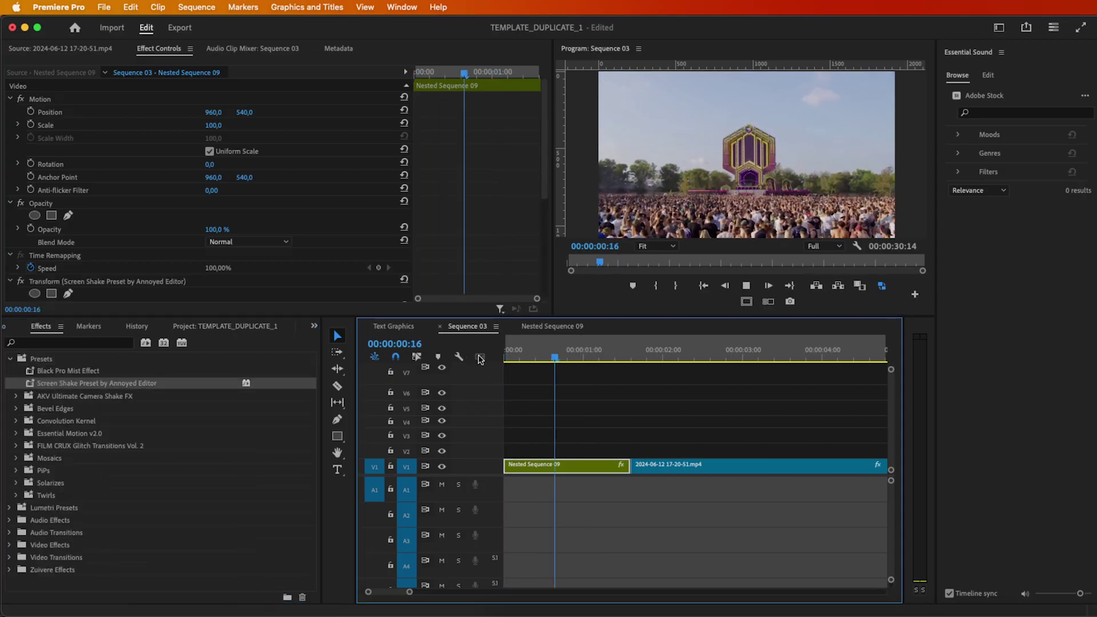
click(747, 475)
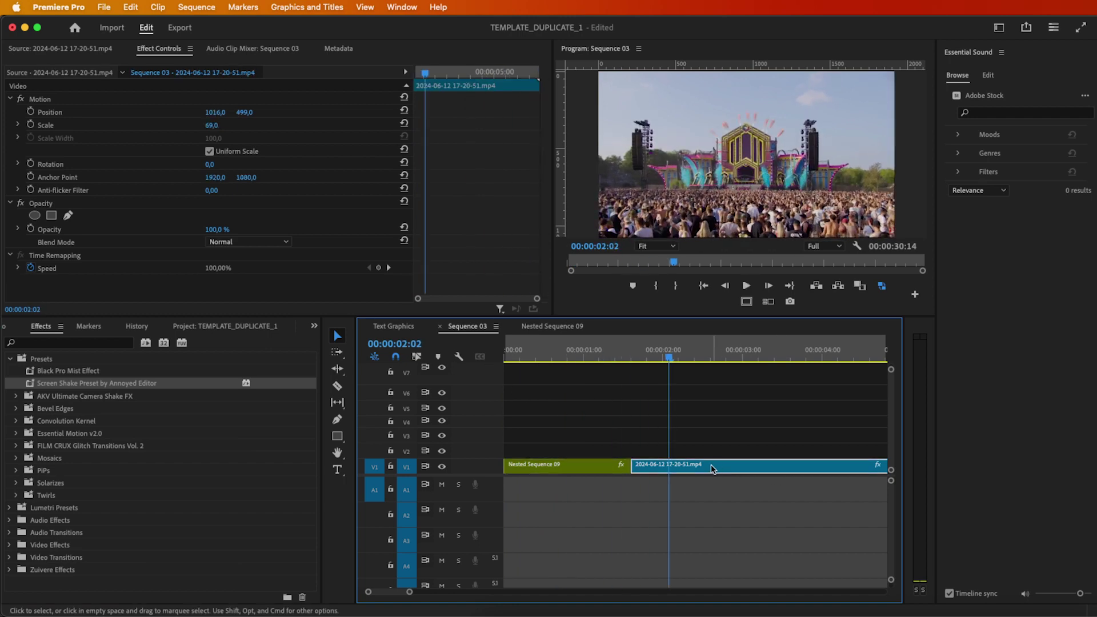
drag(142, 391, 376, 407)
drag(666, 462, 668, 464)
drag(623, 352, 365, 374)
key(space)
key(minus)
key(minus)
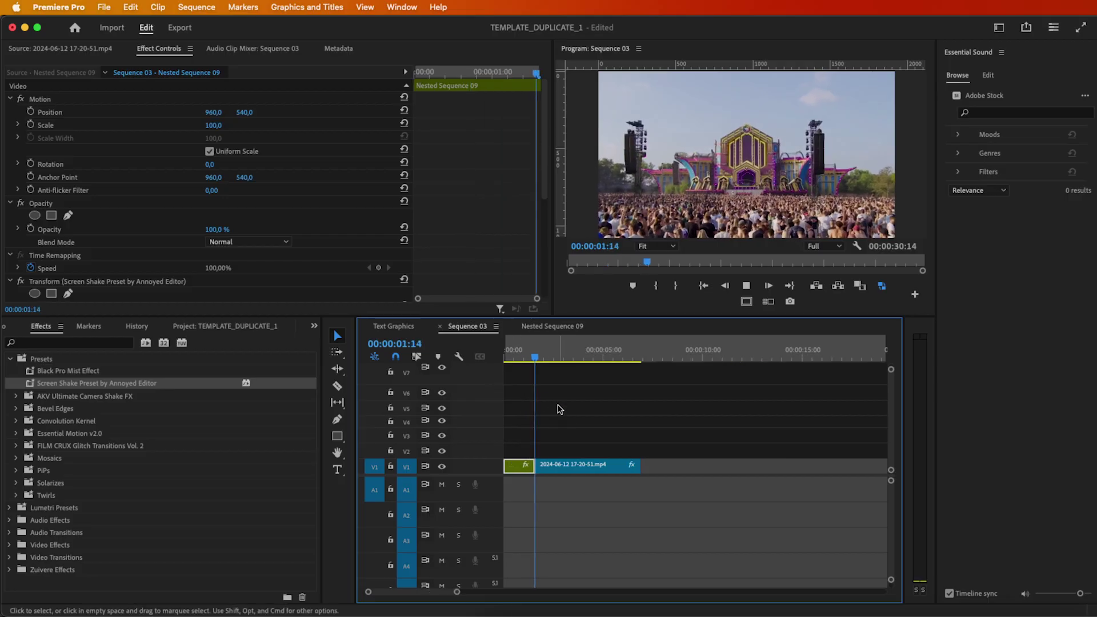
click(623, 464)
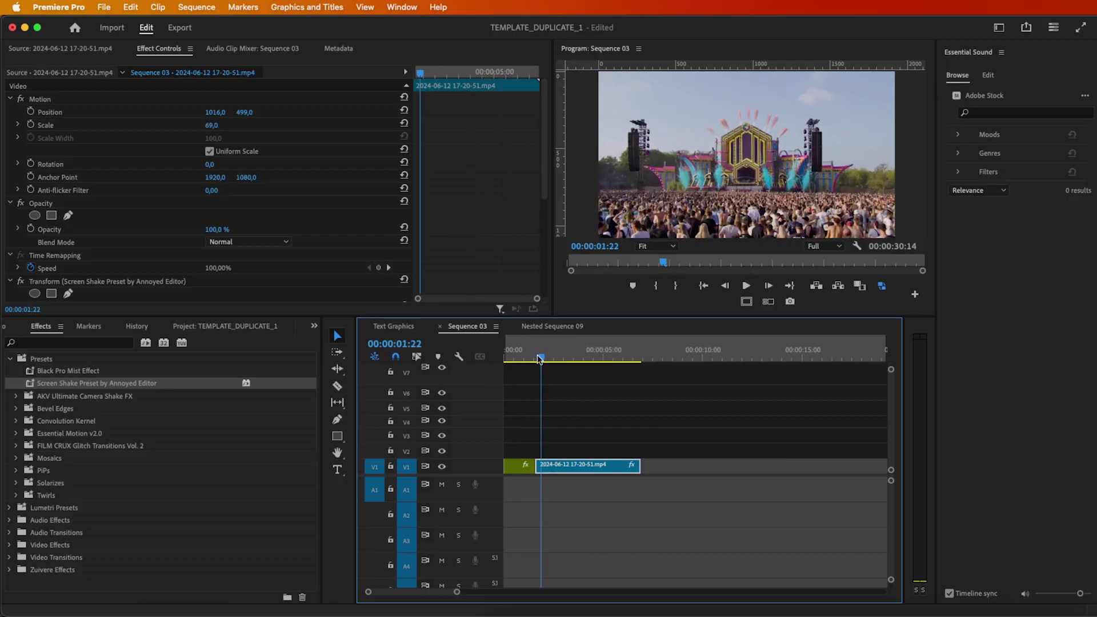
click(558, 407)
Create a new adjustment layer at 1920 by 1080, 25,00 fps, with square pixels
click(227, 328)
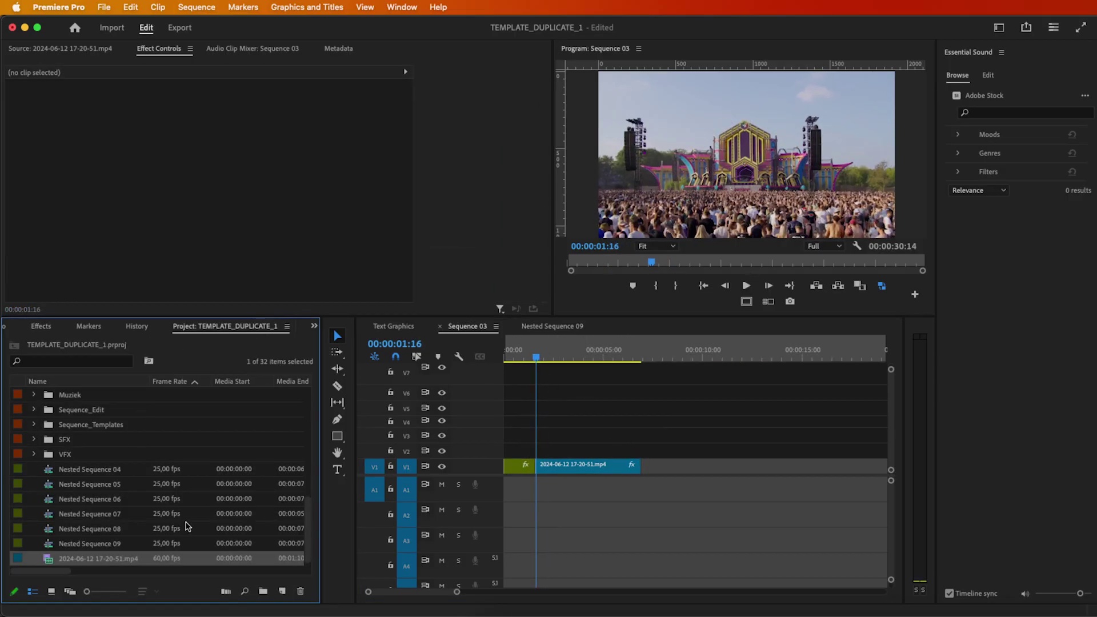
click(282, 590)
click(327, 507)
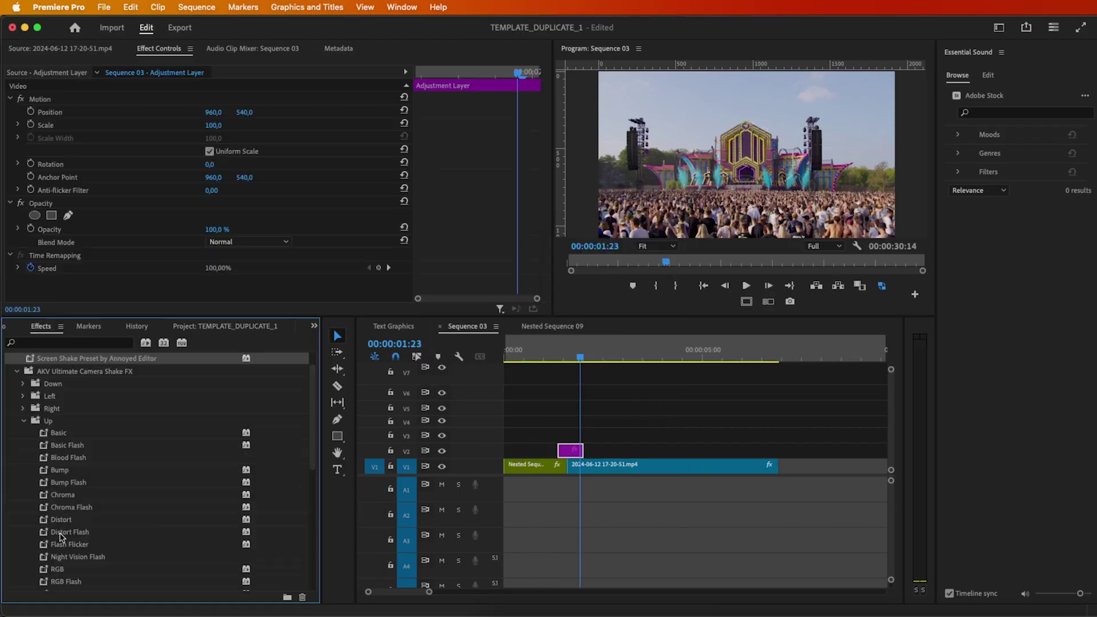
Place the adjustment layer on V2 across the cut, apply the AKV Ultimate Camera Shake FX Up Distort Flash preset, and play it back
click(82, 531)
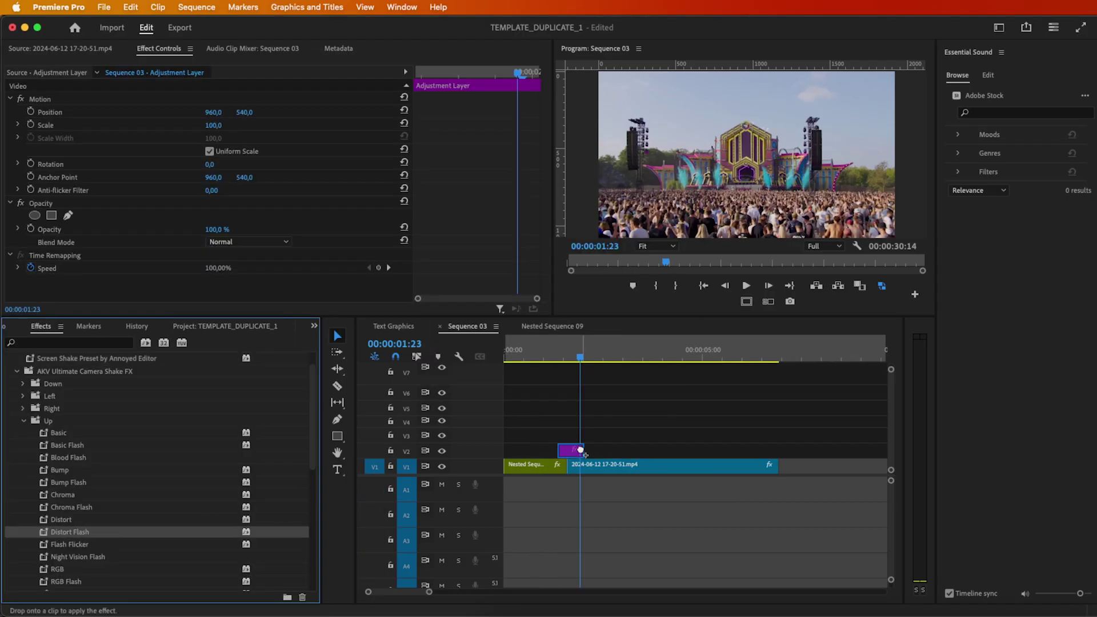
drag(578, 358, 518, 366)
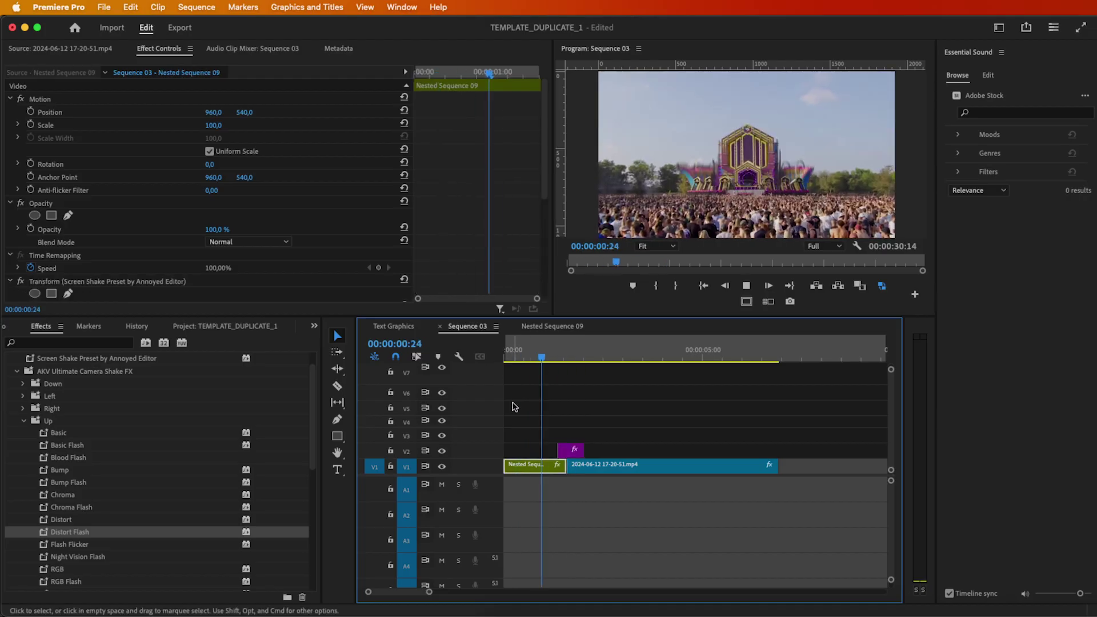